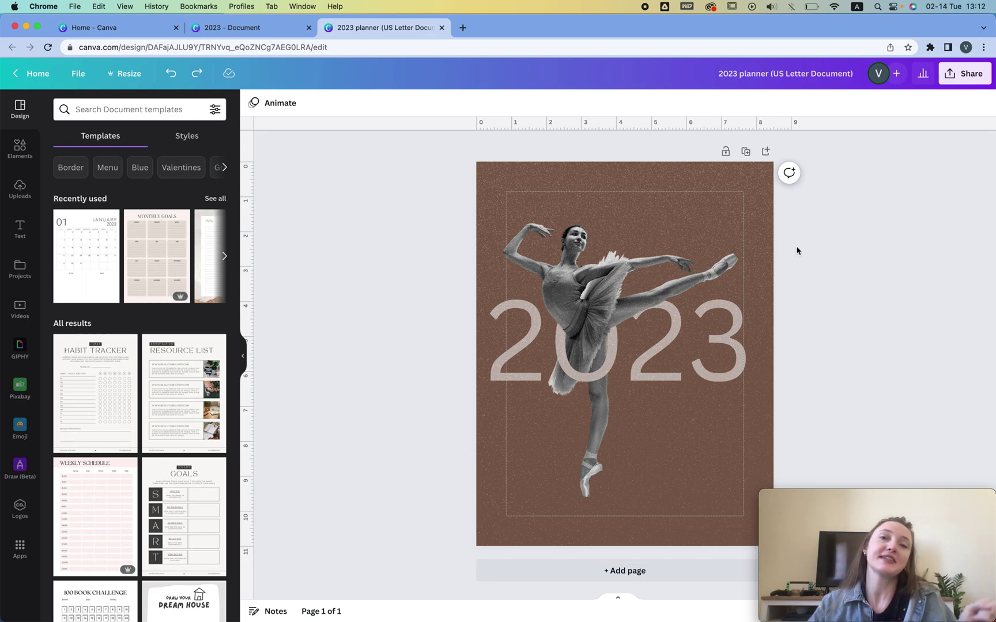
# - Switch to the Canva home page showing the 'us letter' design search
pyautogui.click(96, 27)
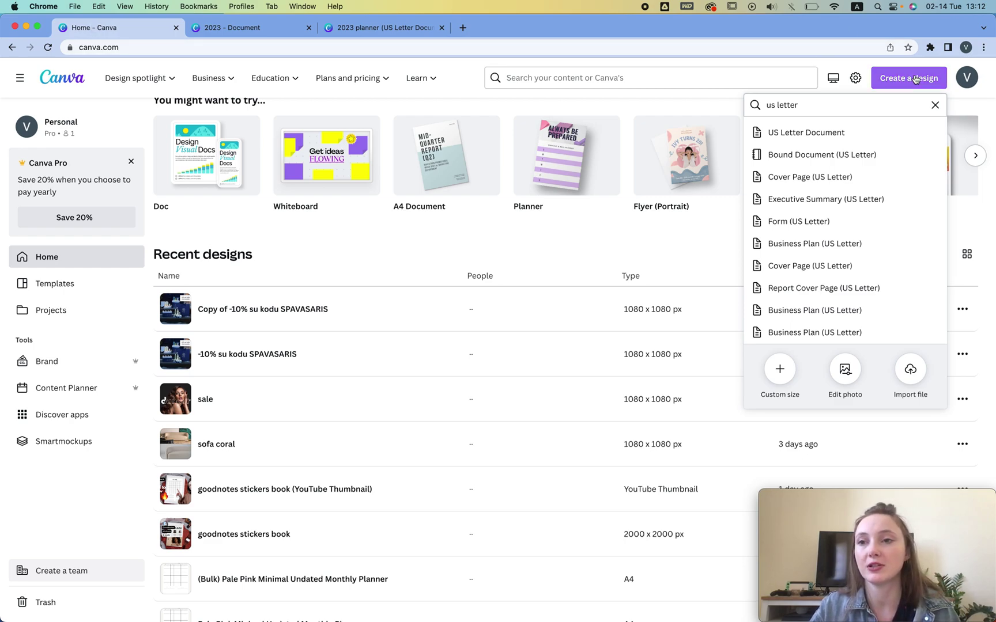
# - Leave the 'us letter' home search and go back to the blank 2023 document
pyautogui.doubleClick(817, 105)
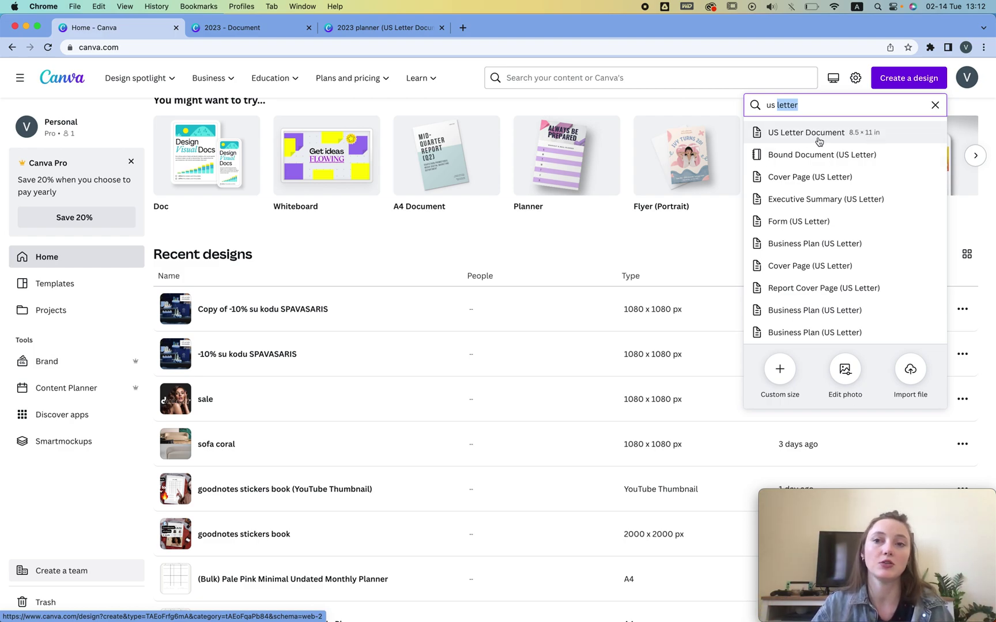
pyautogui.click(175, 28)
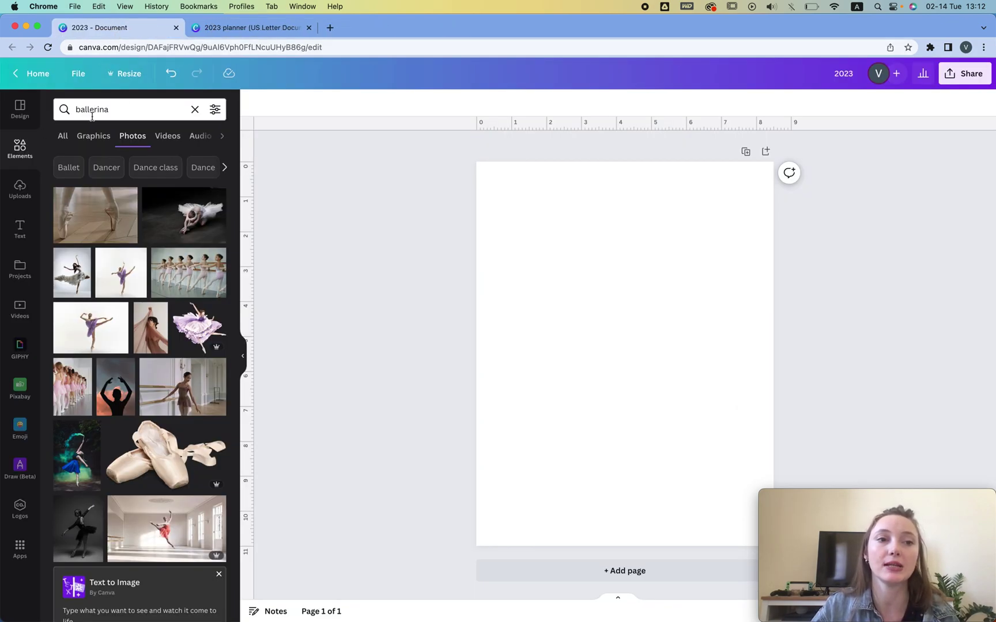
# - Add the purple-tutu ballerina photo and strip its white background with Background Remover
pyautogui.click(108, 109)
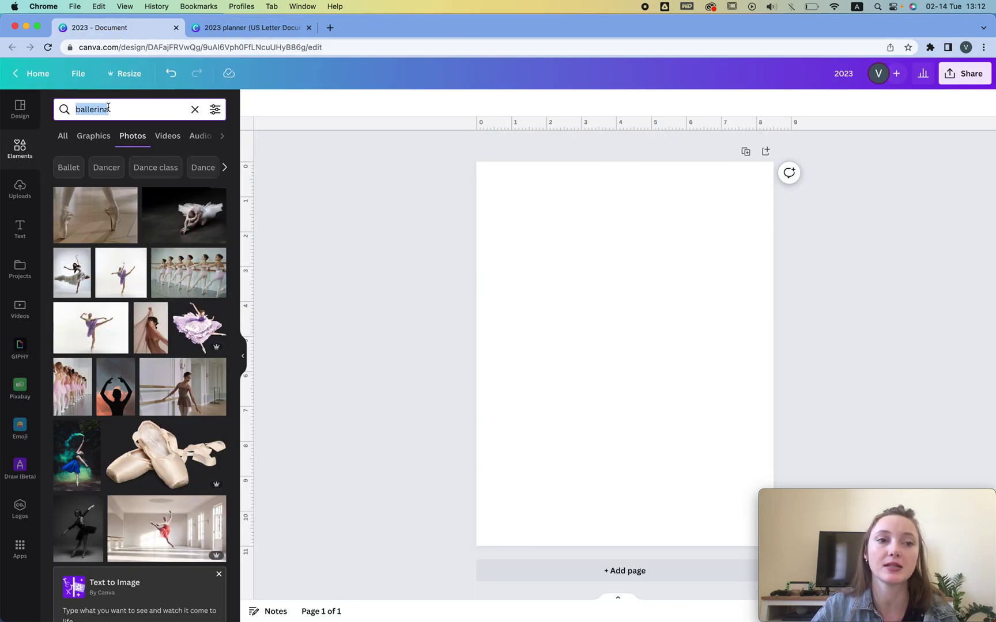
pyautogui.click(95, 325)
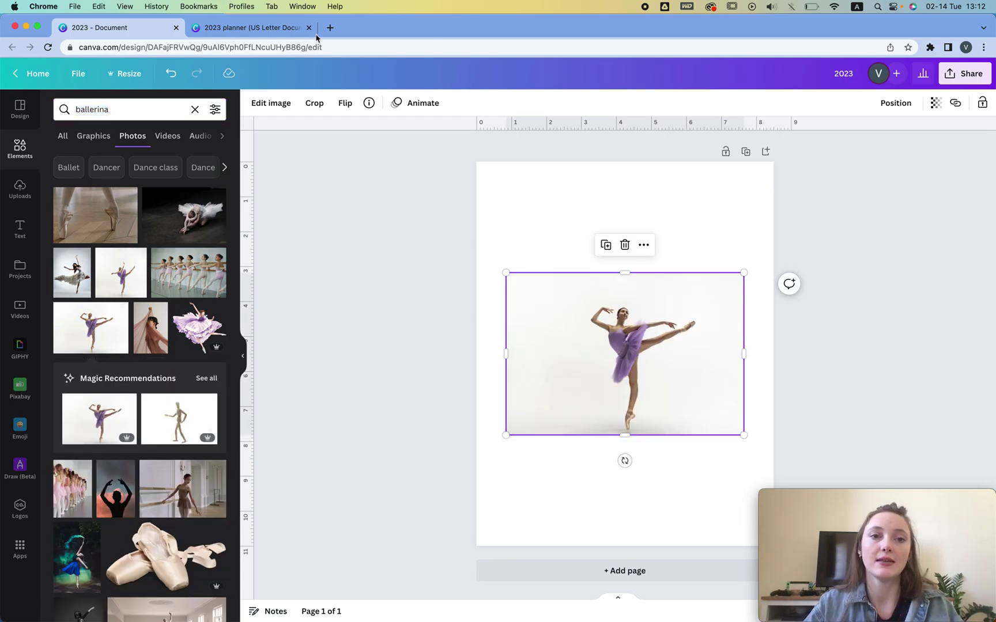
pyautogui.click(270, 102)
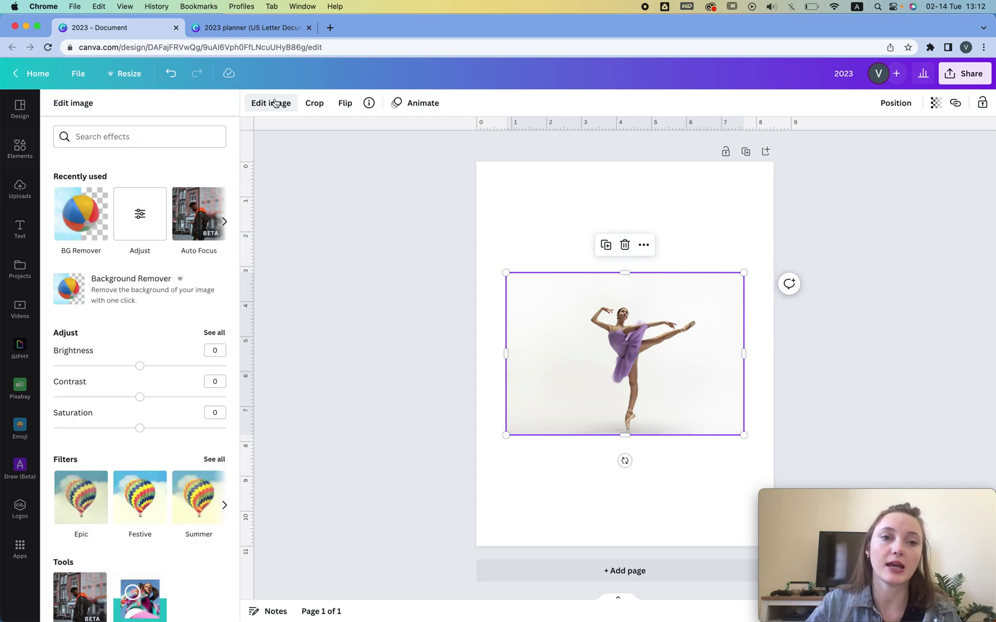
pyautogui.click(139, 290)
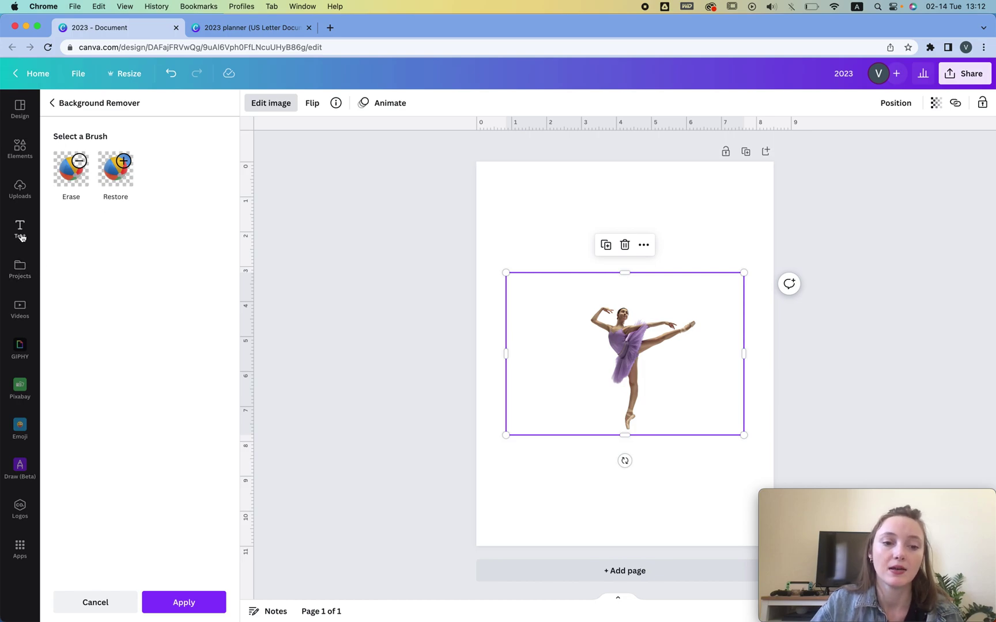
pyautogui.click(192, 603)
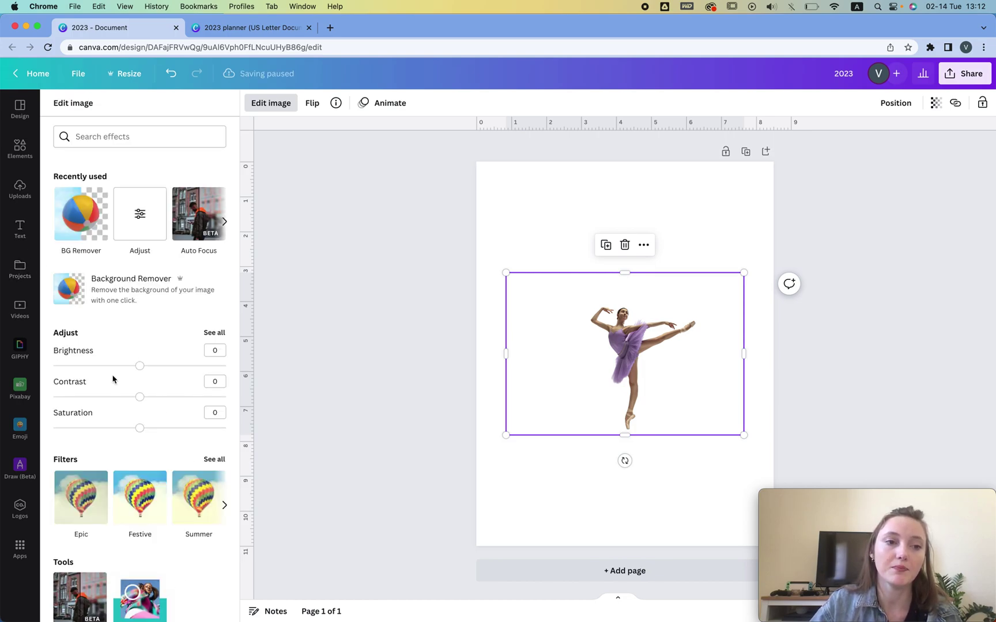
pyautogui.click(20, 229)
# - Add a '2023' heading and stretch it to font size 208 beneath the dancer
pyautogui.click(106, 200)
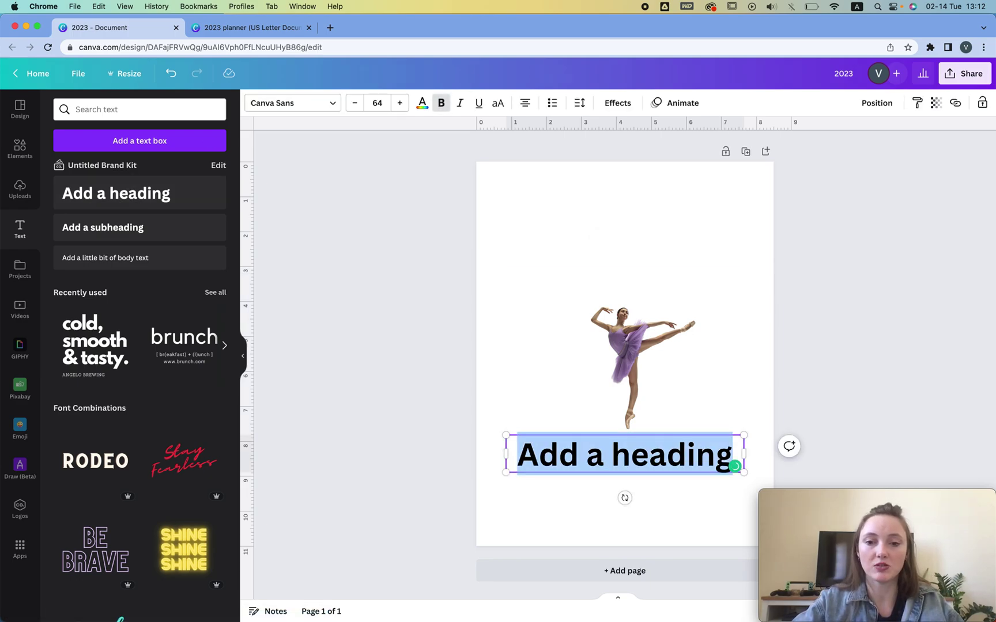
pyautogui.write('2023')
pyautogui.moveTo(744, 434); pyautogui.dragTo(833, 291)
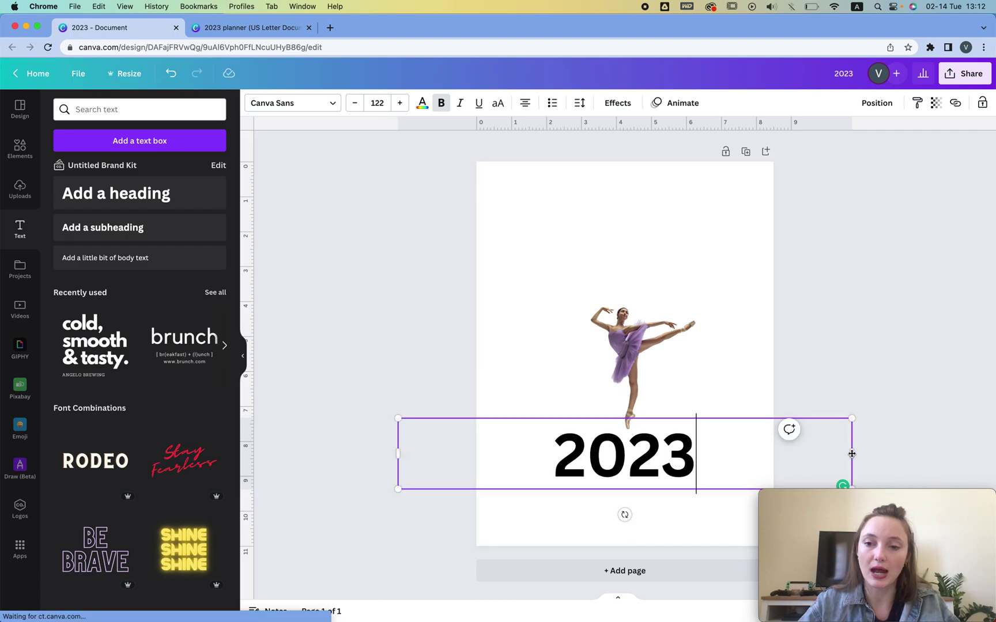
pyautogui.moveTo(852, 452); pyautogui.dragTo(710, 450)
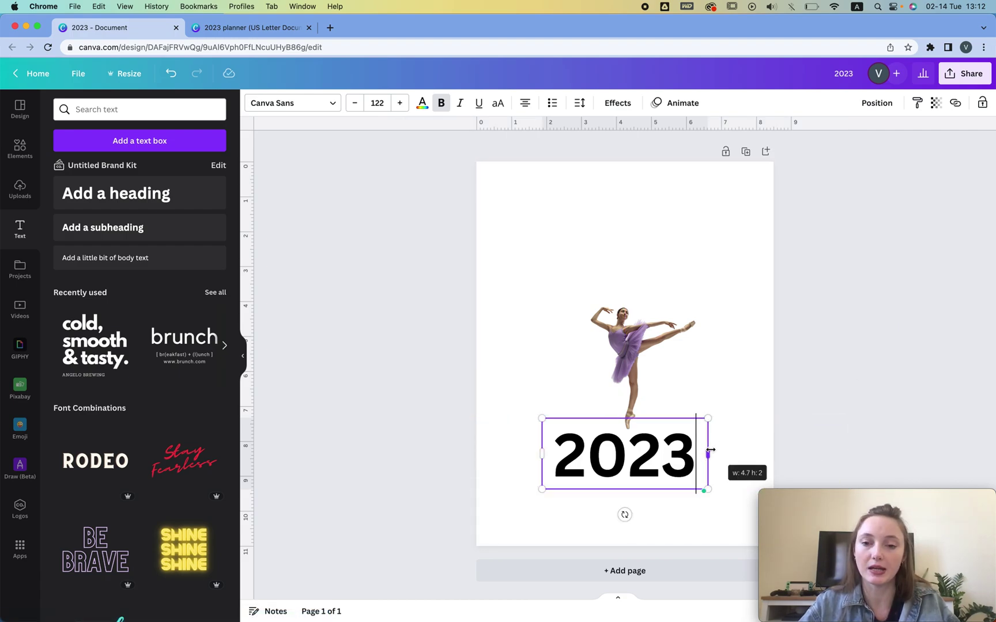
pyautogui.moveTo(726, 402); pyautogui.dragTo(760, 376)
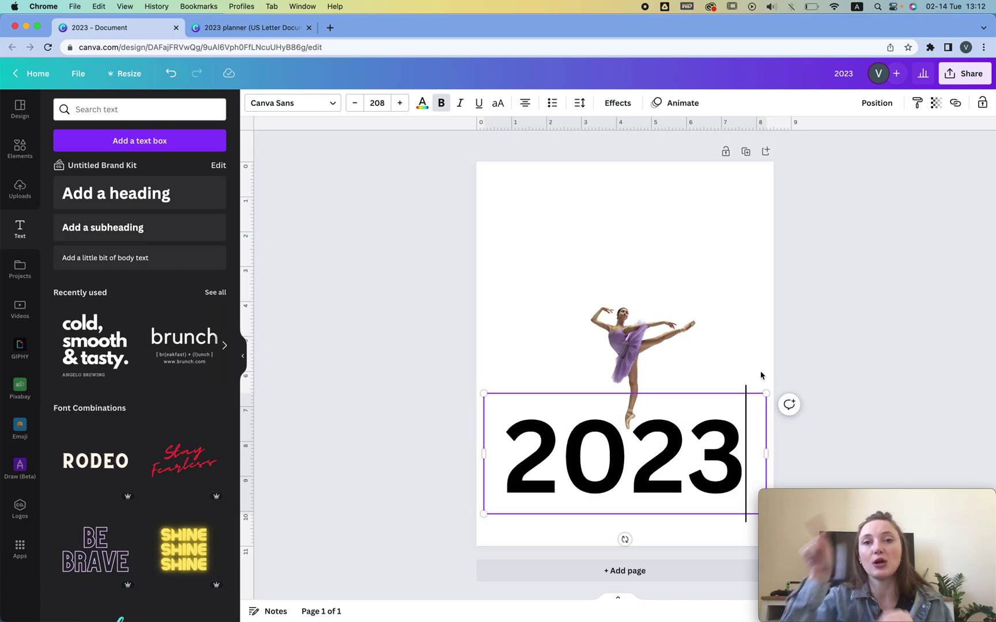
# - Move the 2023 text up to the page centre and enlarge it to size 236
pyautogui.click(880, 328)
pyautogui.moveTo(700, 449); pyautogui.dragTo(699, 370)
pyautogui.moveTo(769, 368); pyautogui.dragTo(754, 367)
pyautogui.moveTo(751, 313)
pyautogui.mouseDown()
pyautogui.moveTo(780, 298)
pyautogui.moveTo(767, 306)
pyautogui.mouseUp()
# - Crop the dancer's empty top and sides, enlarge her, and place her across the 2023
pyautogui.moveTo(680, 280); pyautogui.dragTo(683, 200)
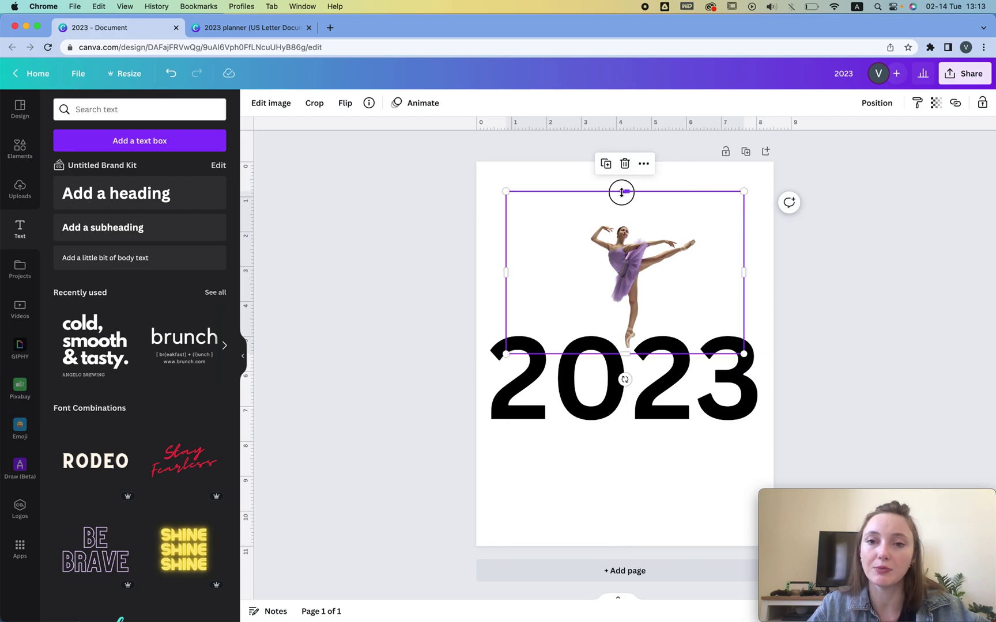
pyautogui.moveTo(622, 194); pyautogui.dragTo(622, 214)
pyautogui.moveTo(506, 283); pyautogui.dragTo(588, 291)
pyautogui.moveTo(744, 283); pyautogui.dragTo(699, 283)
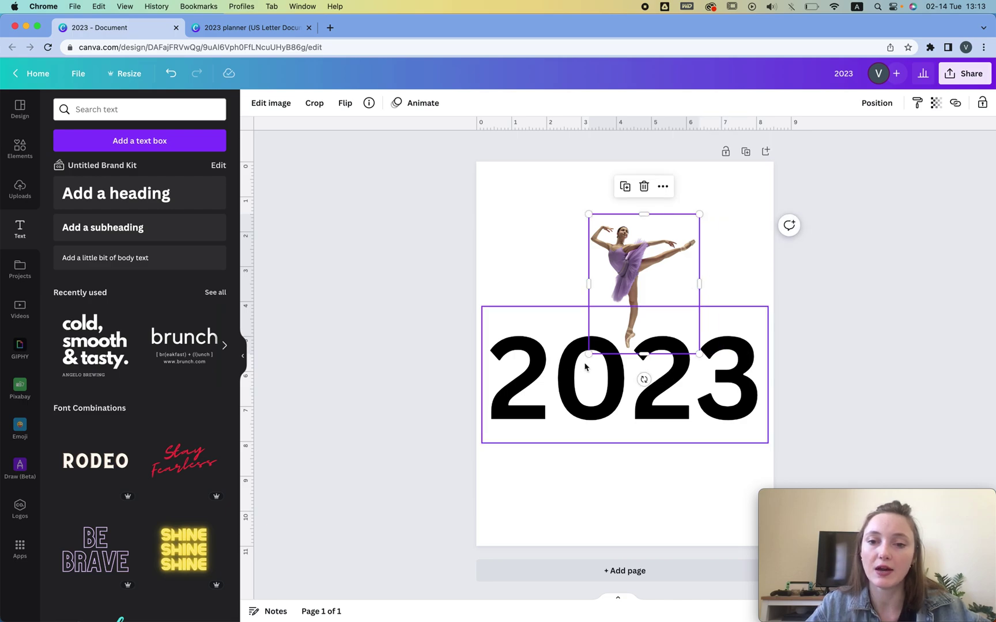
pyautogui.moveTo(588, 352); pyautogui.dragTo(520, 470)
pyautogui.moveTo(589, 282); pyautogui.dragTo(602, 314)
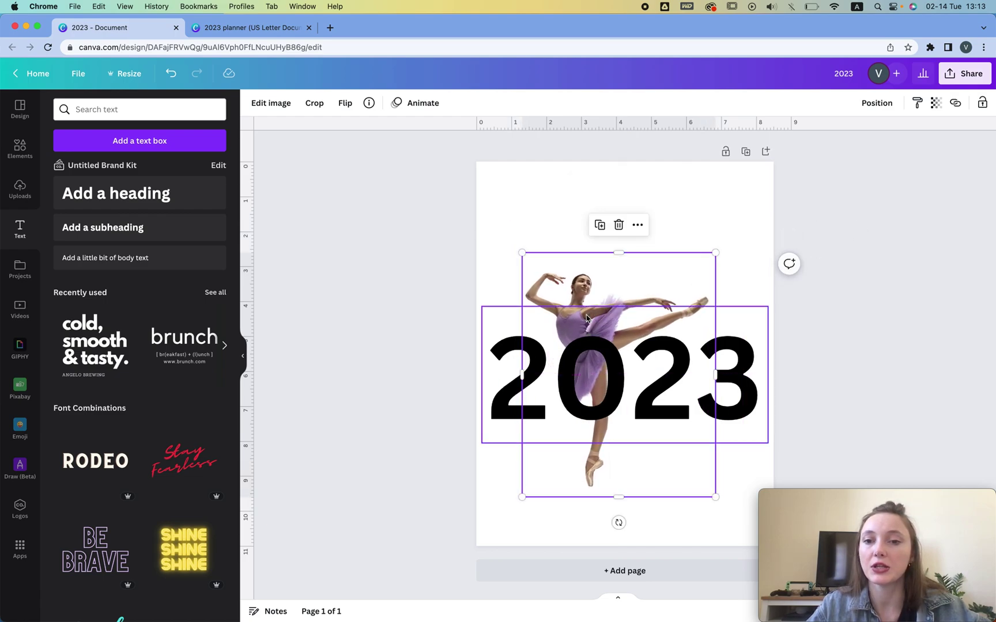
# - Duplicate the dancer, align the copy over her, and crop it to her upper body (5.5 × 3.1)
pyautogui.press('super+d')
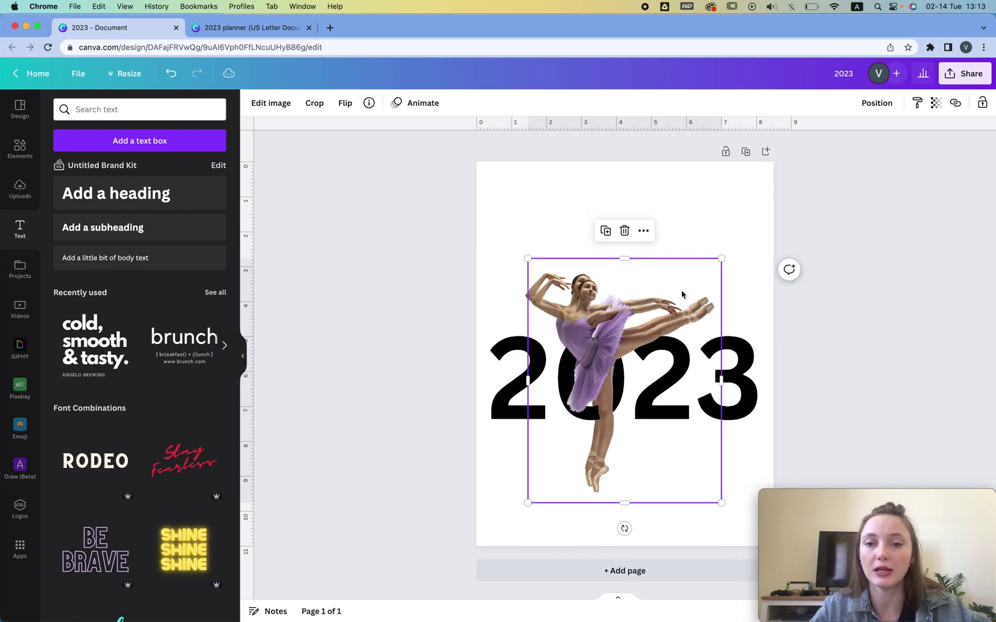
pyautogui.moveTo(600, 338); pyautogui.dragTo(591, 329)
pyautogui.moveTo(607, 499); pyautogui.dragTo(608, 358)
pyautogui.click(880, 292)
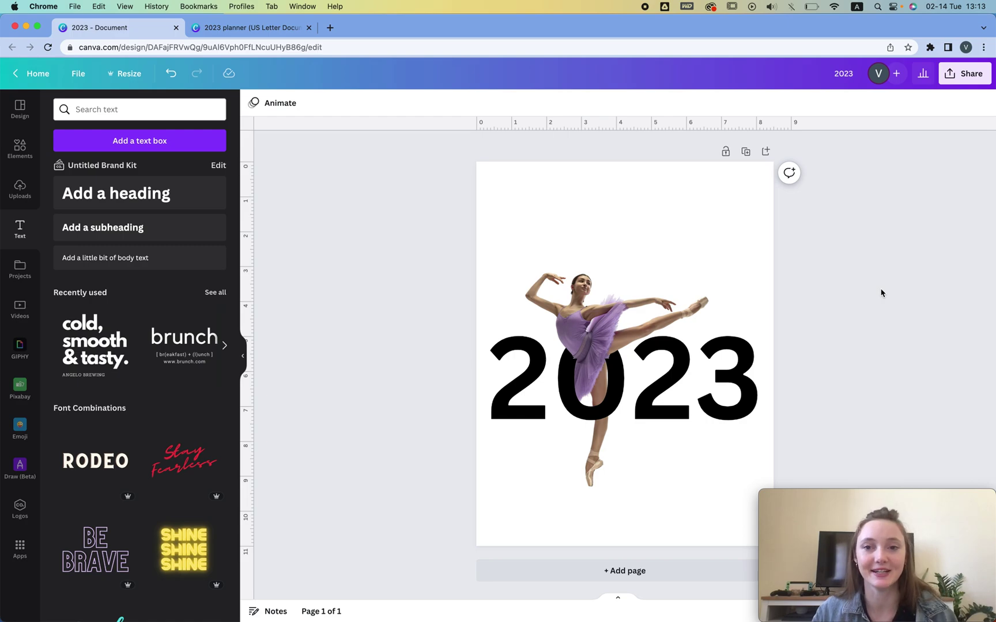
# - Recolour the first page from the dancer photo's palette to a purple background with beige 2023
pyautogui.click(599, 311)
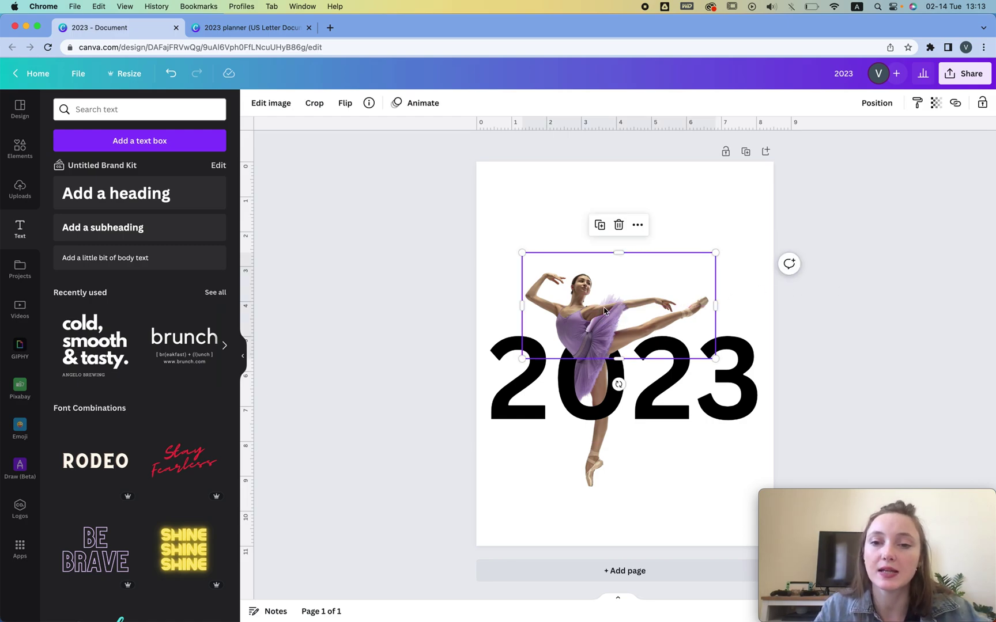
pyautogui.rightClick(603, 312)
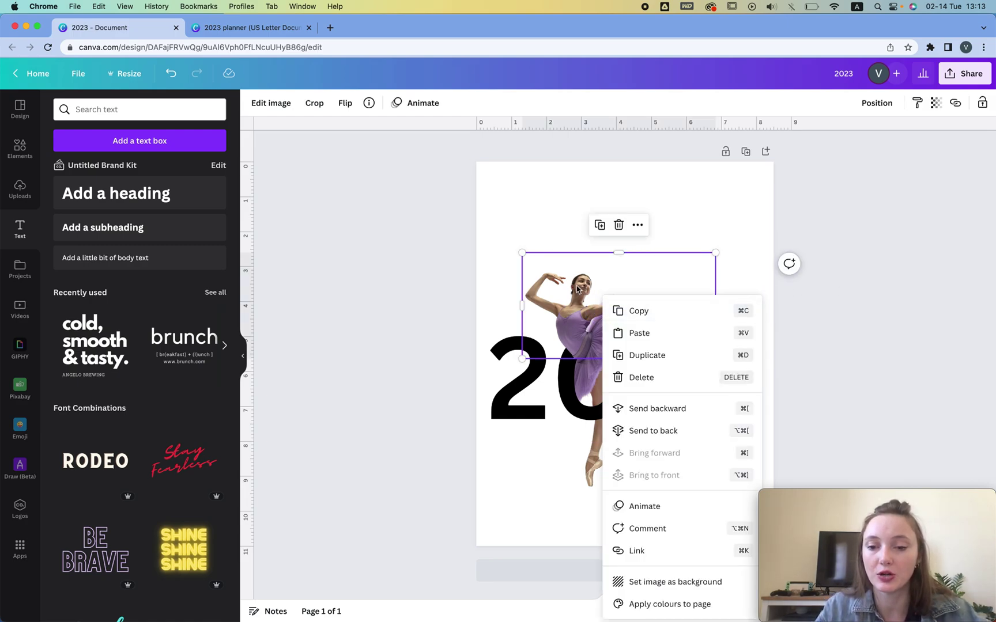
pyautogui.click(668, 603)
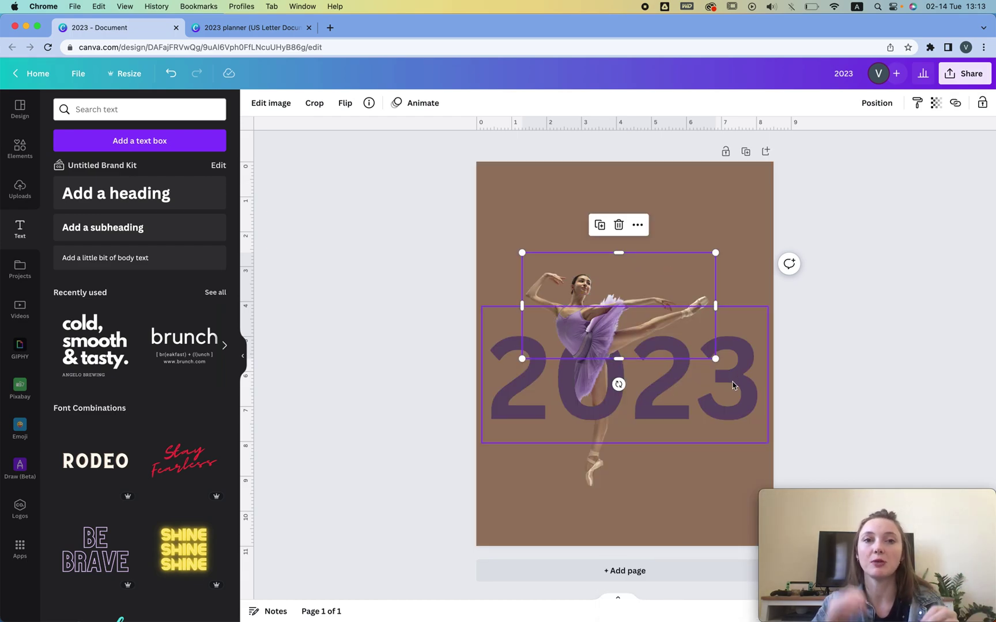
pyautogui.rightClick(581, 332)
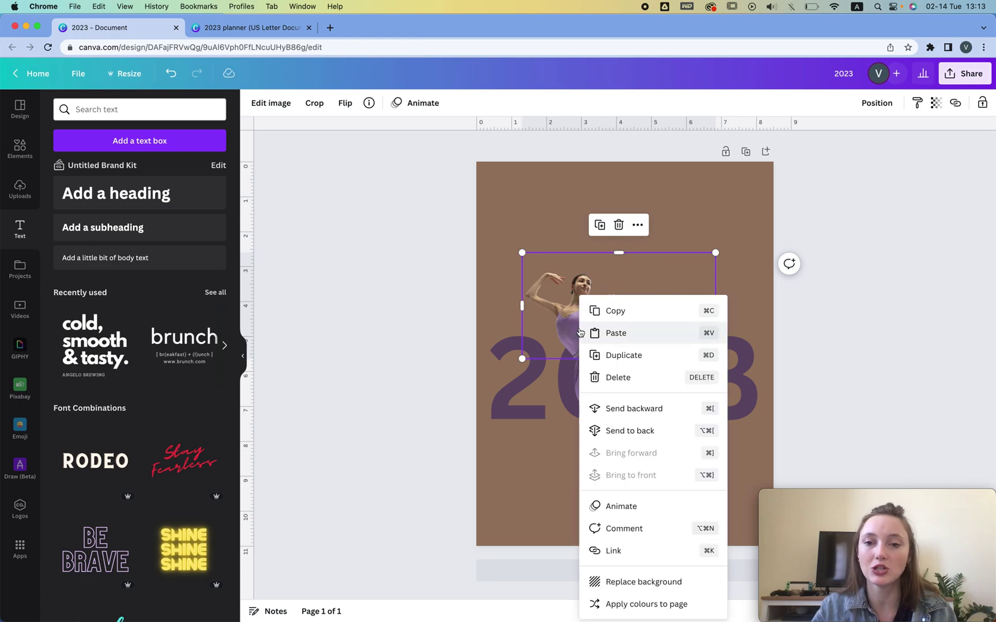
pyautogui.click(673, 605)
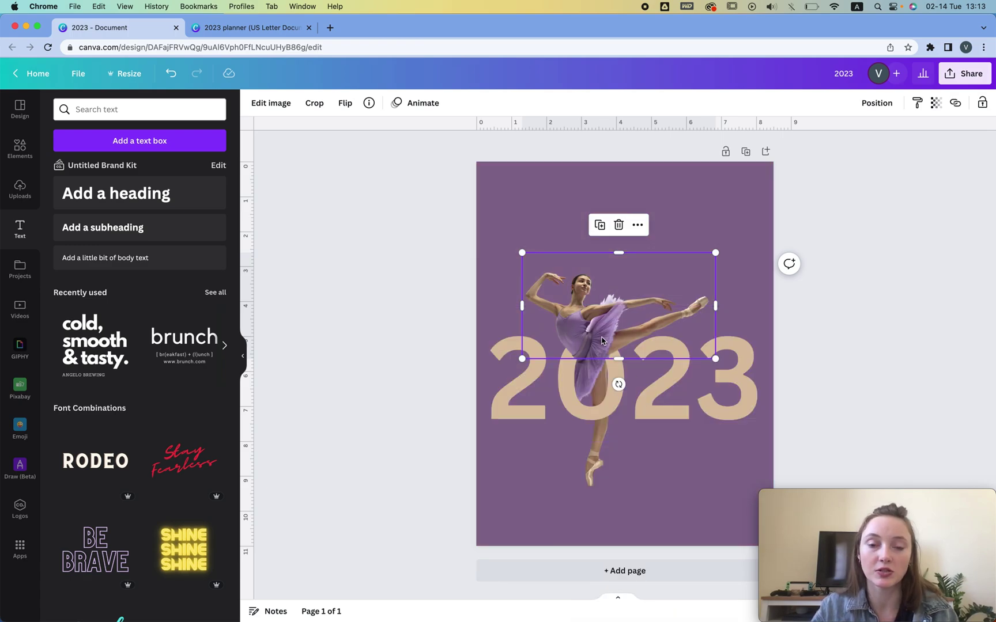
# - Duplicate the page and recolour the copy to a beige background with dark purple 2023
pyautogui.click(745, 151)
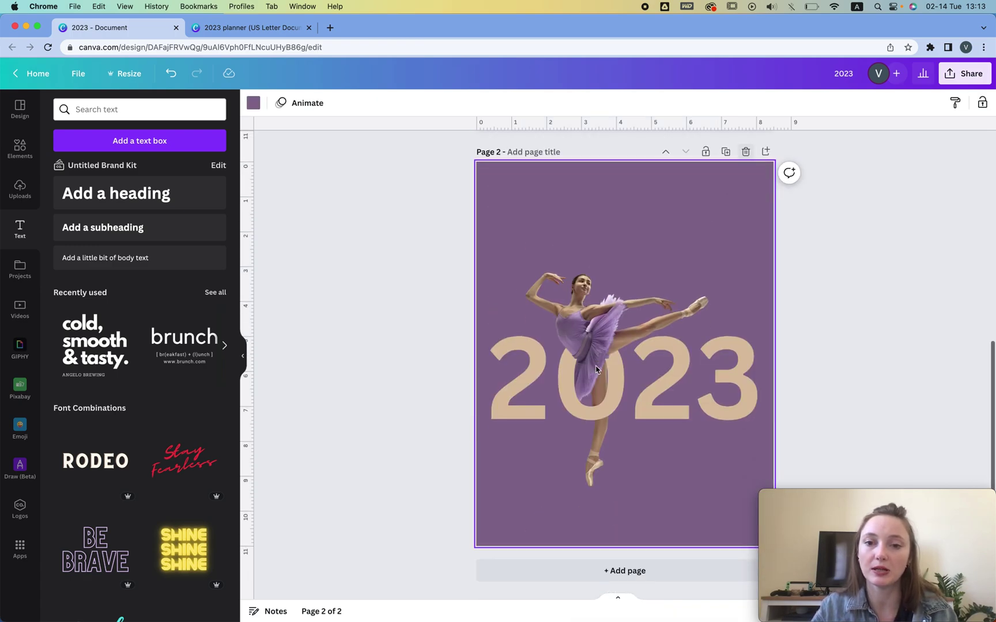
pyautogui.rightClick(579, 329)
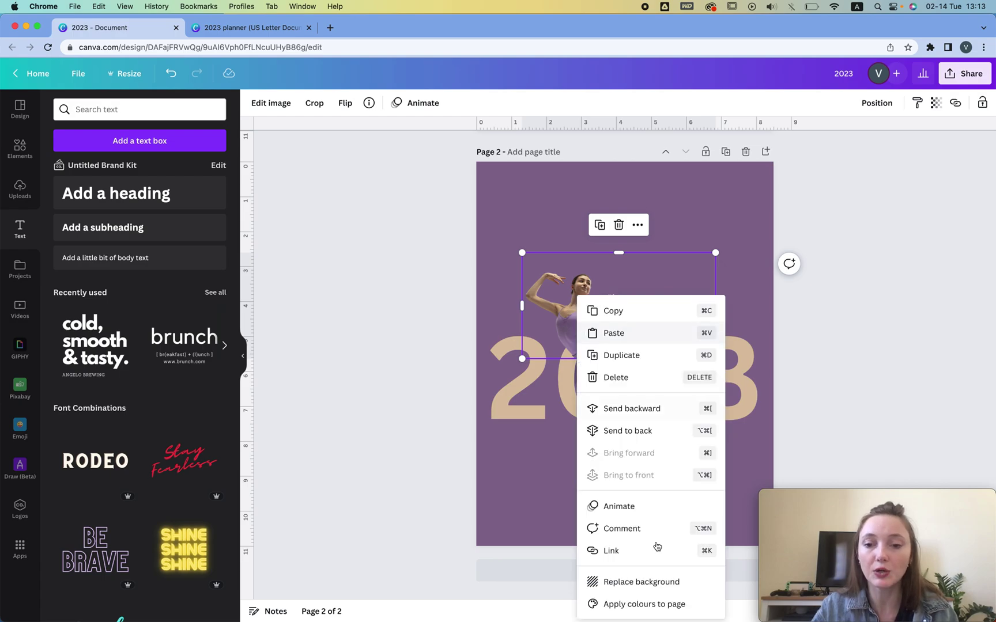
pyautogui.click(645, 604)
pyautogui.rightClick(596, 293)
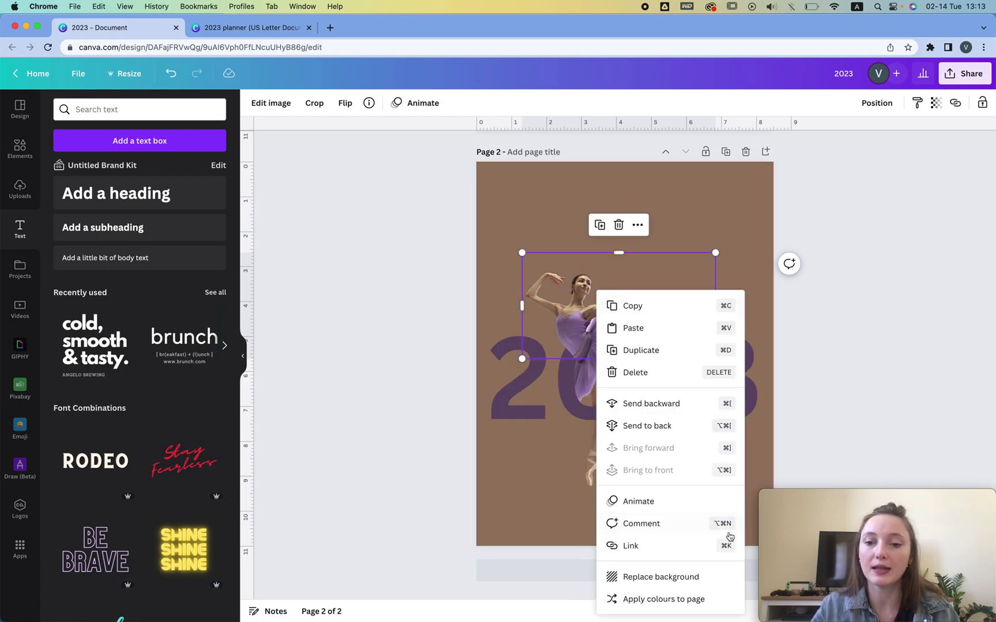
pyautogui.click(683, 599)
pyautogui.rightClick(603, 330)
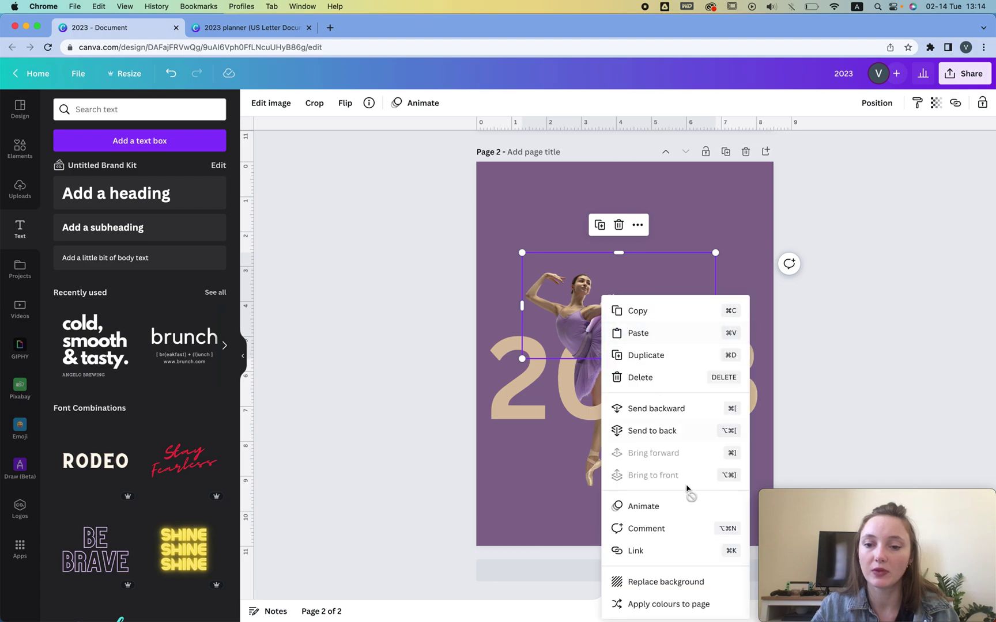
pyautogui.click(671, 602)
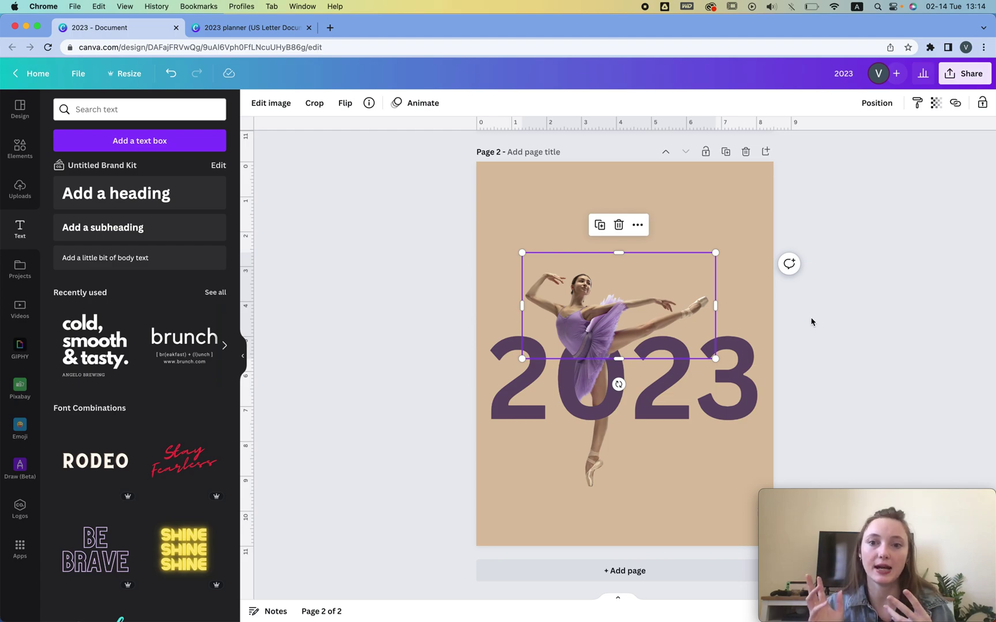
# - Set the first-page ballerina's saturation to -100, keeping contrast at 0
pyautogui.click(851, 371)
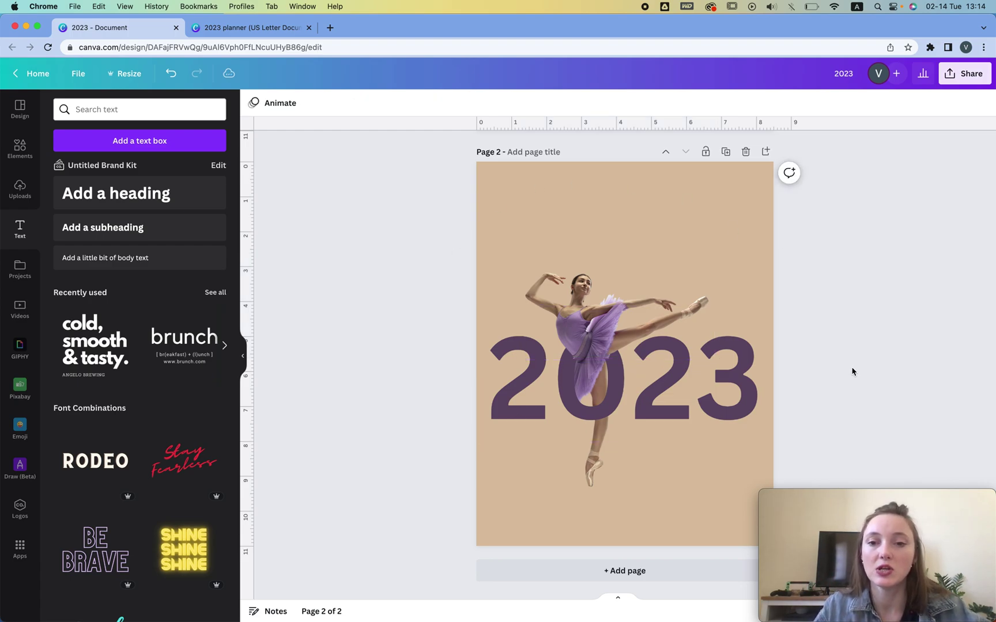
pyautogui.scroll(7, 851, 371)
pyautogui.scroll(-7, 853, 372)
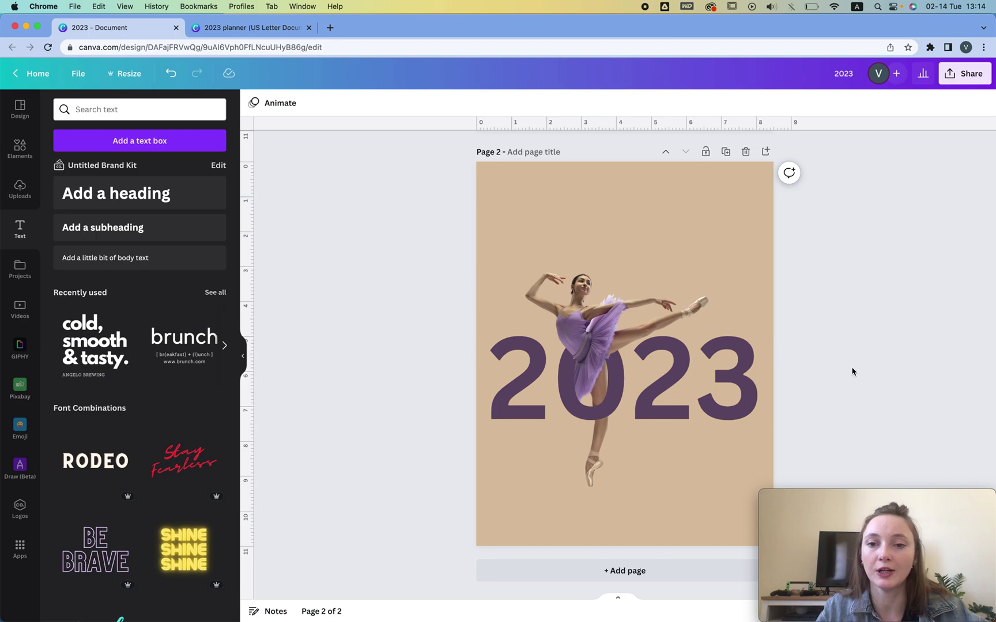
pyautogui.scroll(7, 852, 371)
pyautogui.click(575, 304)
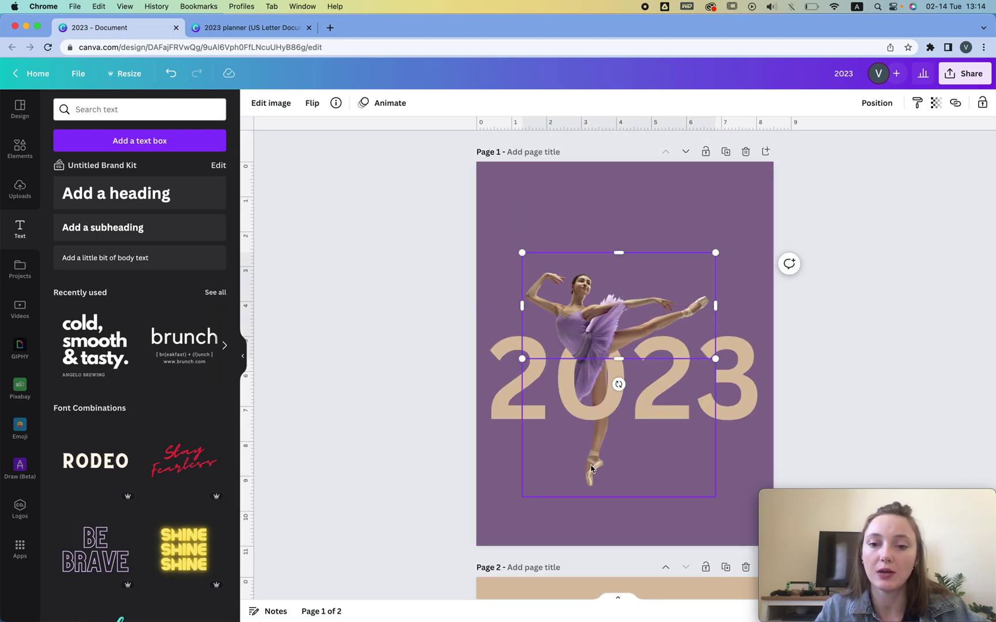
pyautogui.click(260, 103)
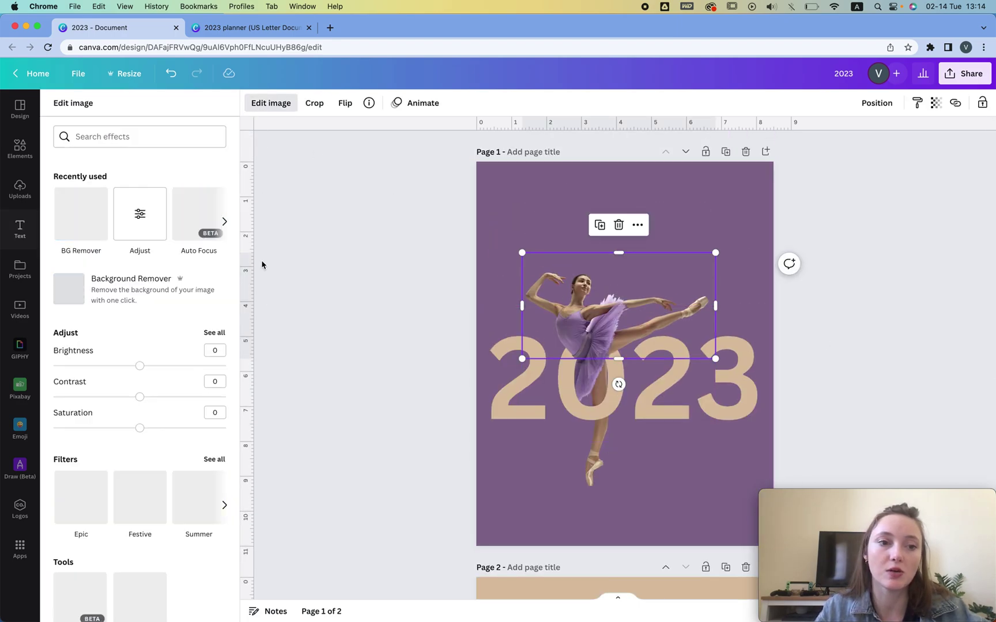
pyautogui.moveTo(132, 428); pyautogui.dragTo(35, 427)
pyautogui.moveTo(157, 430); pyautogui.dragTo(17, 426)
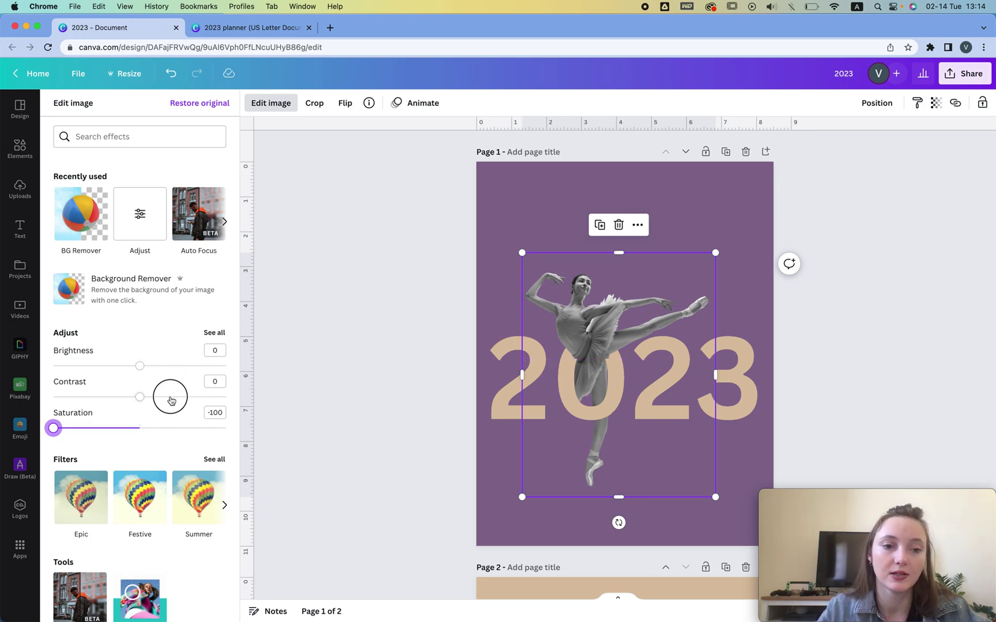
pyautogui.moveTo(171, 398)
pyautogui.mouseDown()
pyautogui.moveTo(200, 398)
pyautogui.moveTo(176, 397)
pyautogui.moveTo(187, 397)
pyautogui.mouseUp()
pyautogui.click(215, 380)
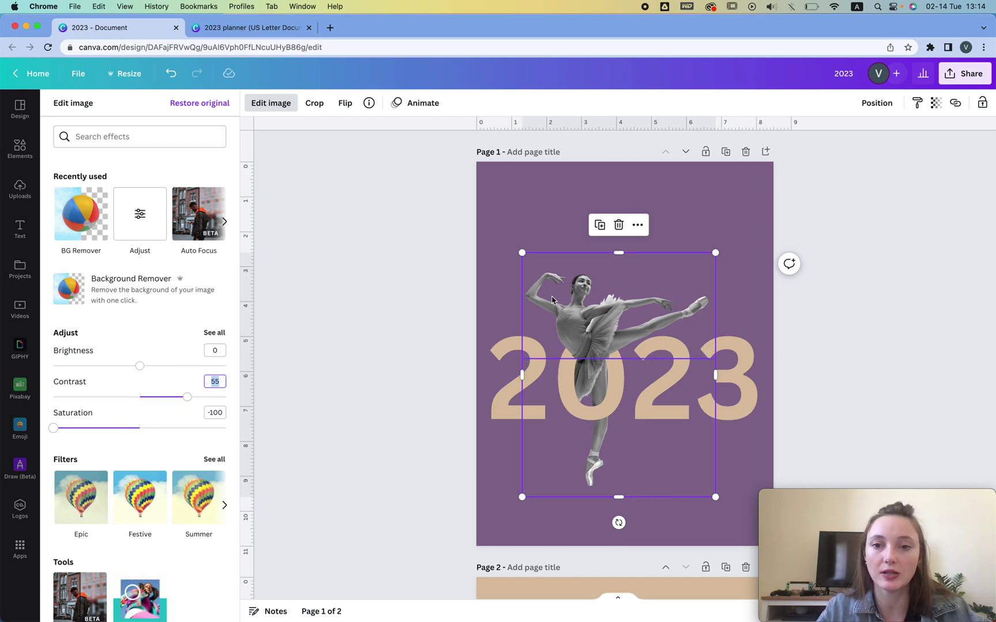
pyautogui.write('0')
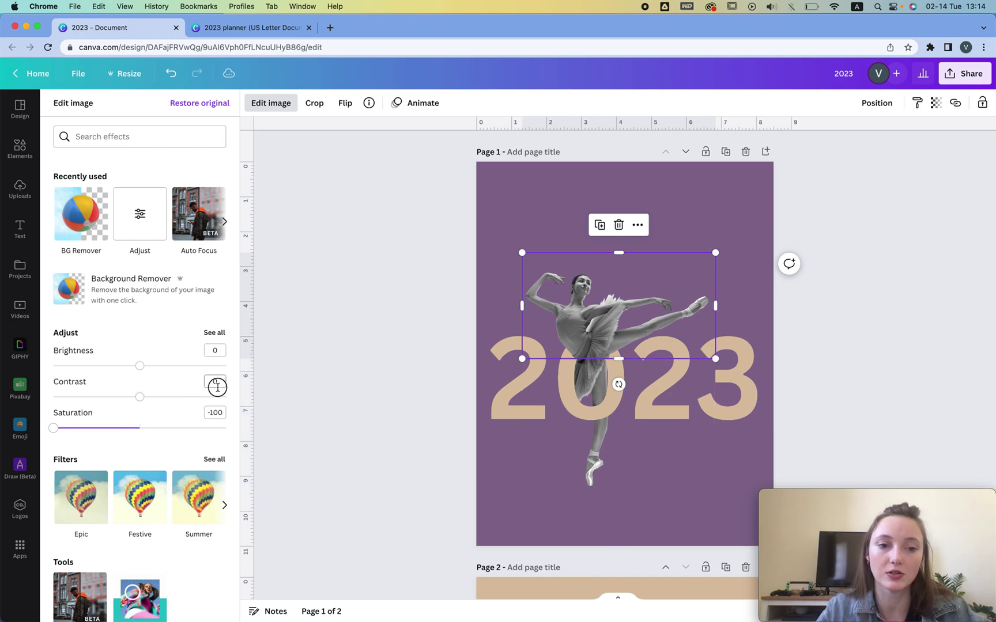
pyautogui.click(400, 294)
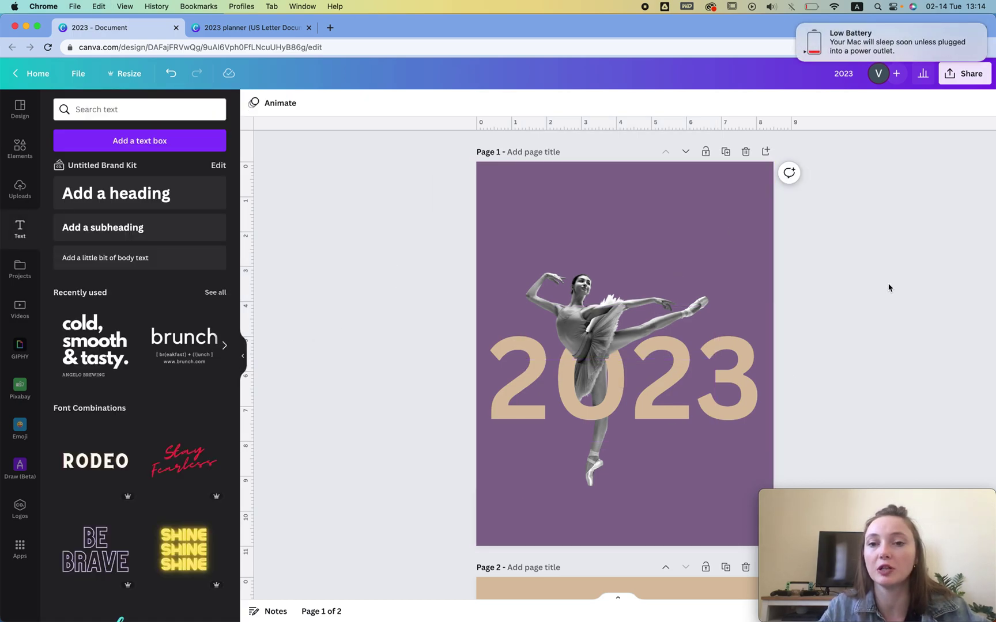
# - Scale the 2023 text and ballerina together to size 287 across the page, nudged slightly upward
pyautogui.click(800, 25)
pyautogui.scroll(-1, 828, 223)
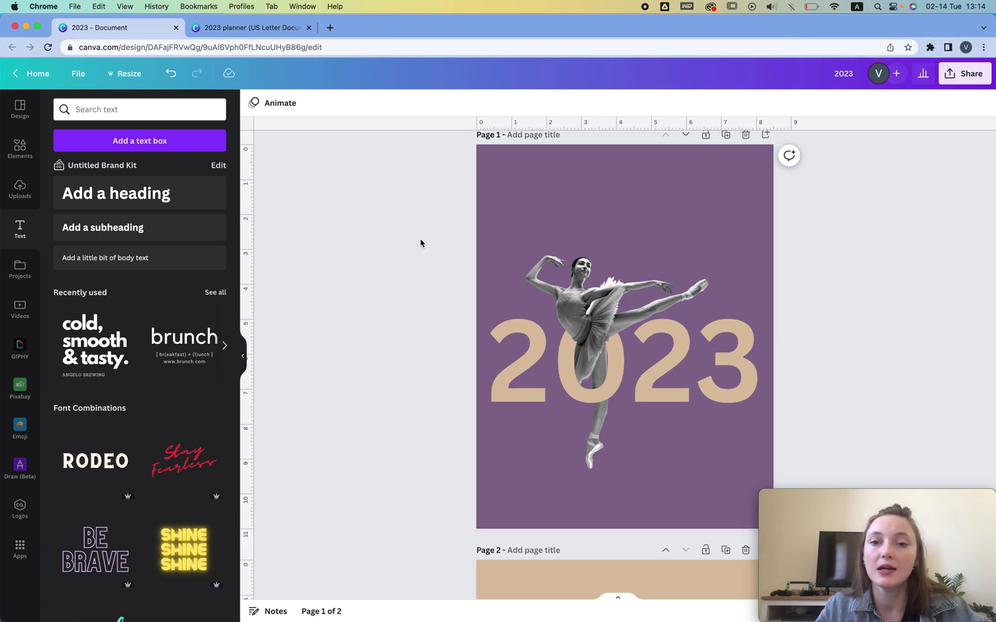
pyautogui.moveTo(423, 235); pyautogui.dragTo(781, 455)
pyautogui.moveTo(768, 235); pyautogui.dragTo(829, 242)
pyautogui.click(882, 234)
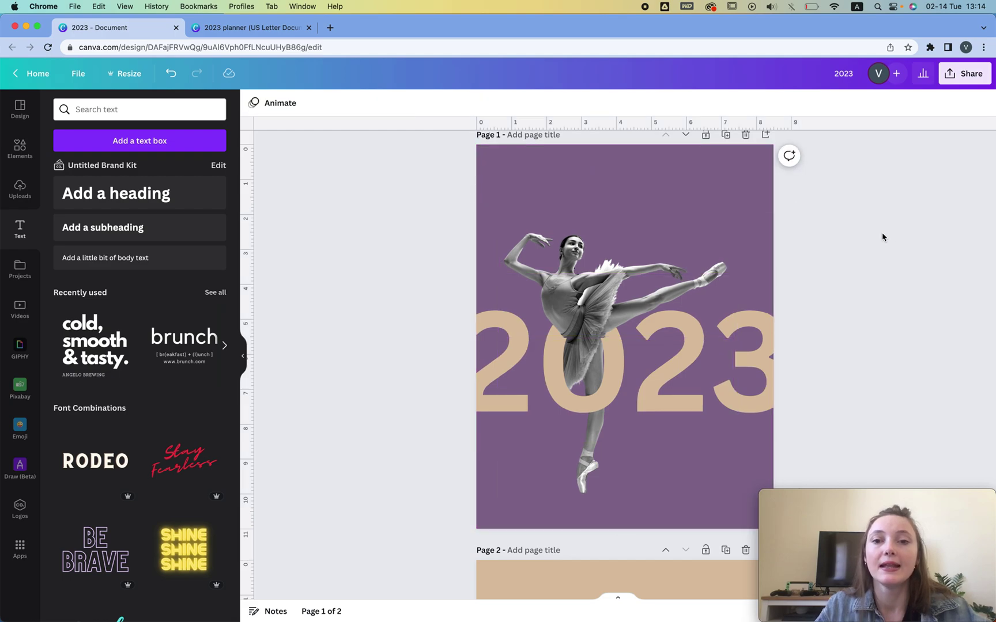
pyautogui.moveTo(436, 216); pyautogui.dragTo(818, 451)
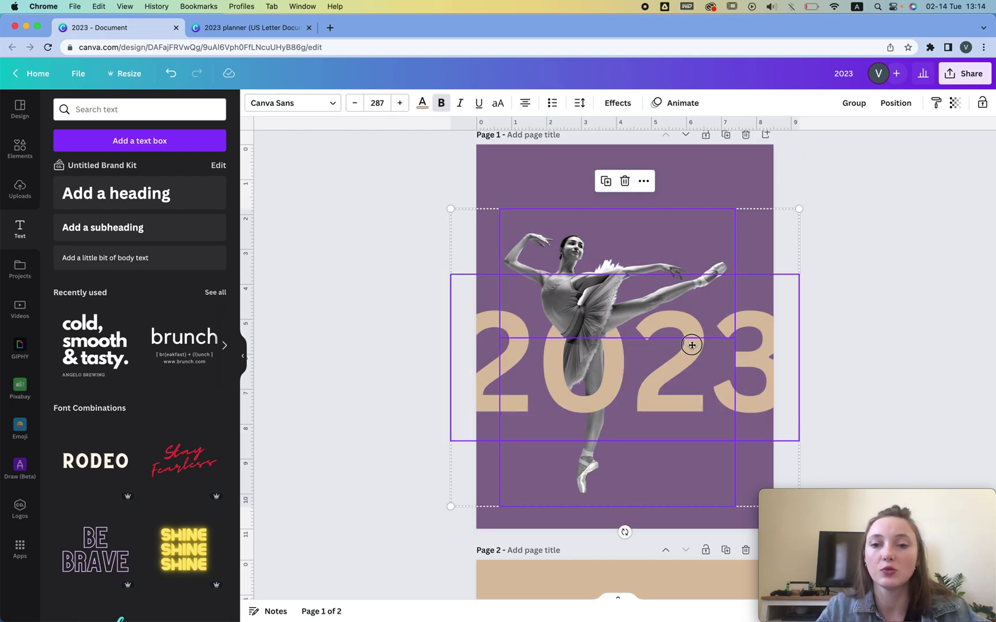
pyautogui.moveTo(691, 344); pyautogui.dragTo(692, 342)
pyautogui.click(888, 272)
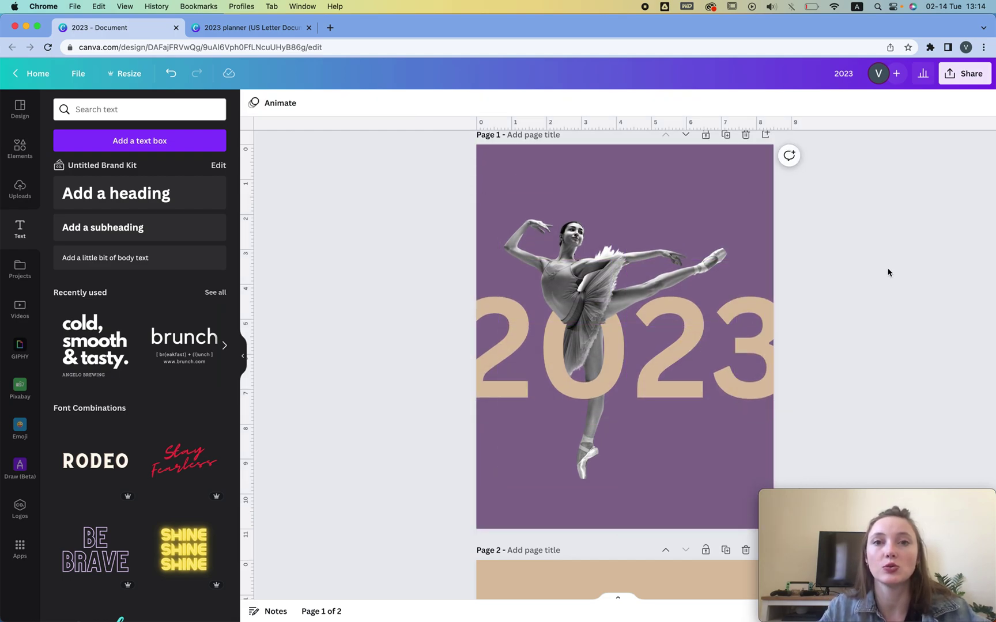
pyautogui.click(709, 179)
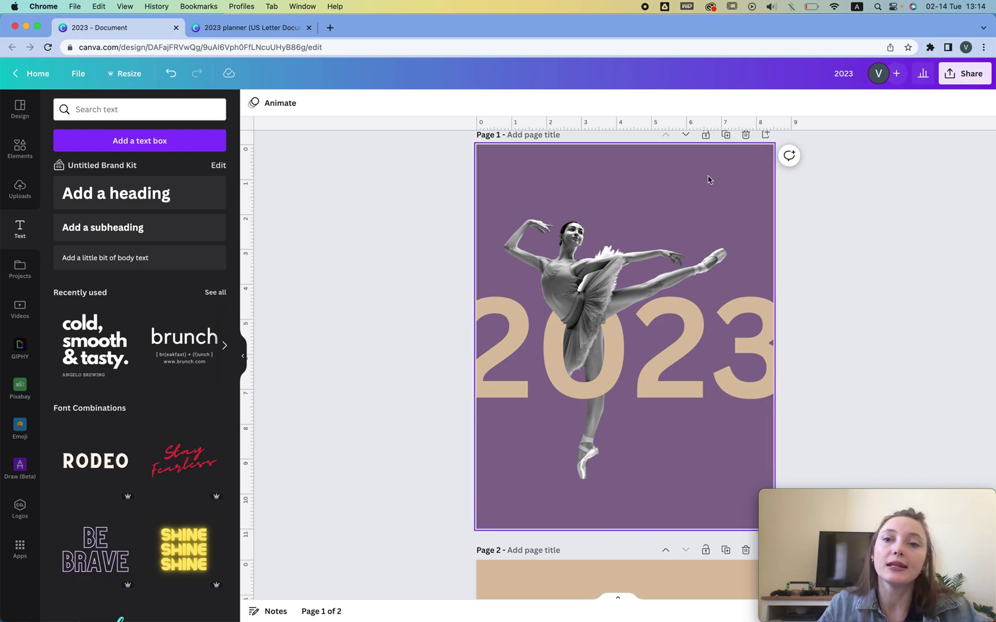
# - Search Elements for 'grain' textures
pyautogui.click(12, 154)
pyautogui.click(111, 108)
pyautogui.doubleClick(111, 109)
pyautogui.write('grain')
pyautogui.press('Return')
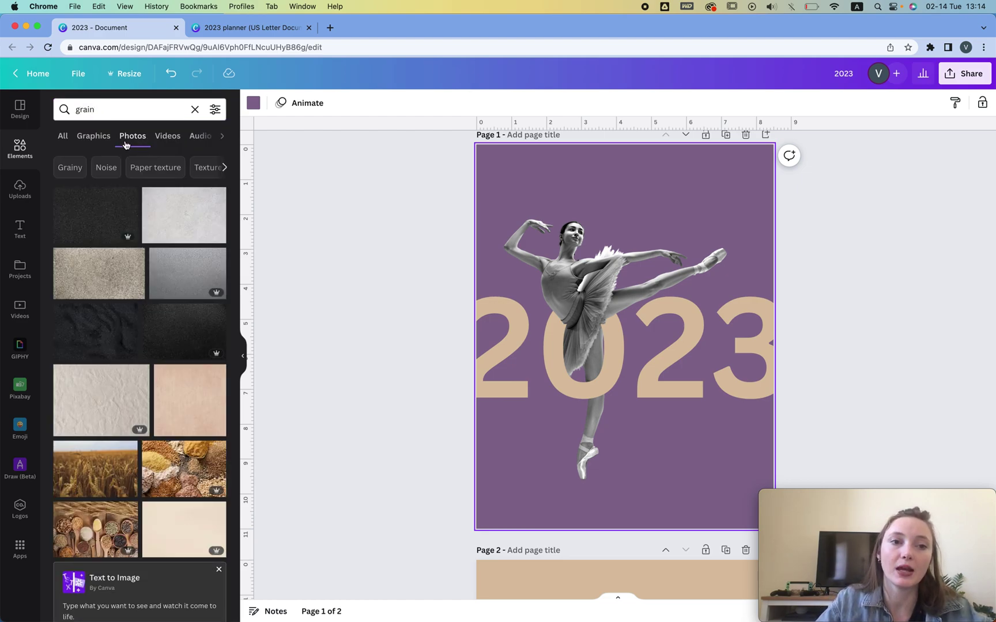
# - Make the dark grain photo the page background and lower its transparency so the purple shows through
pyautogui.moveTo(155, 340); pyautogui.dragTo(661, 159)
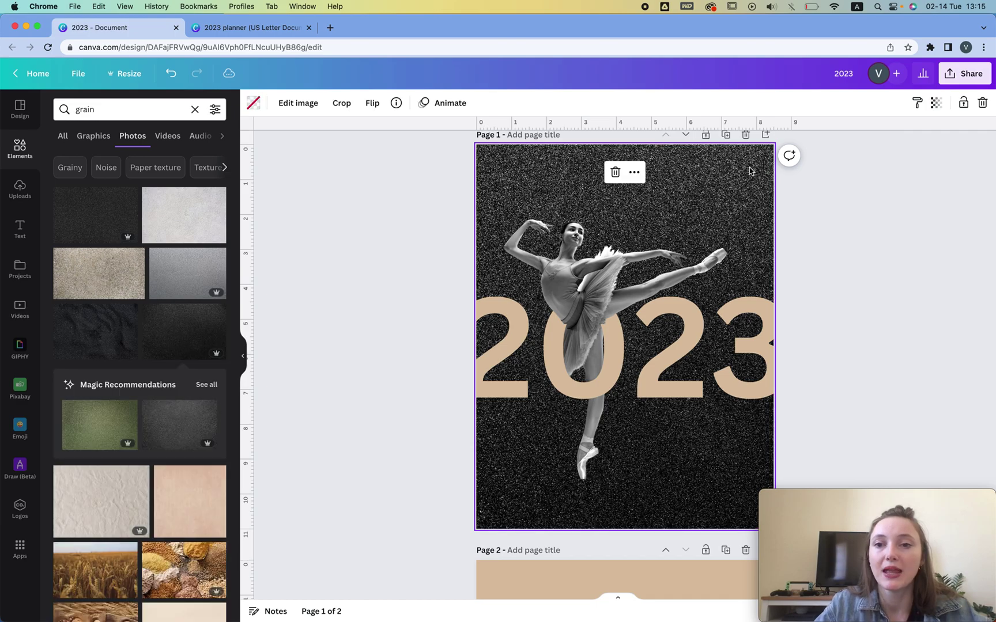
pyautogui.click(936, 102)
pyautogui.moveTo(844, 148); pyautogui.dragTo(854, 148)
pyautogui.click(895, 247)
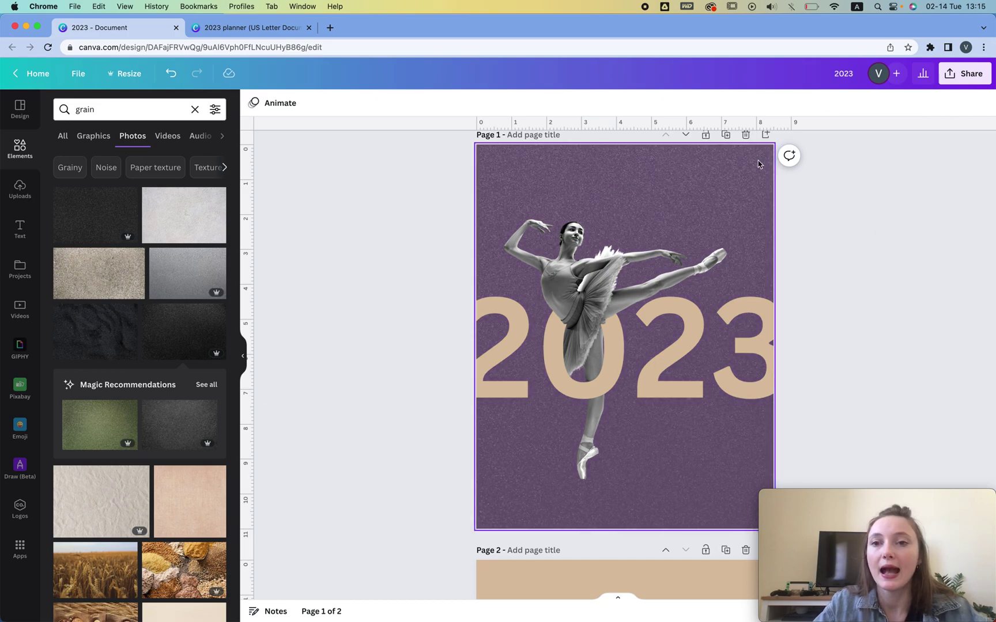
# - Duplicate page 1, replace the copy's grain background with the dark grain photo, and rotate it to cover the page
pyautogui.click(726, 134)
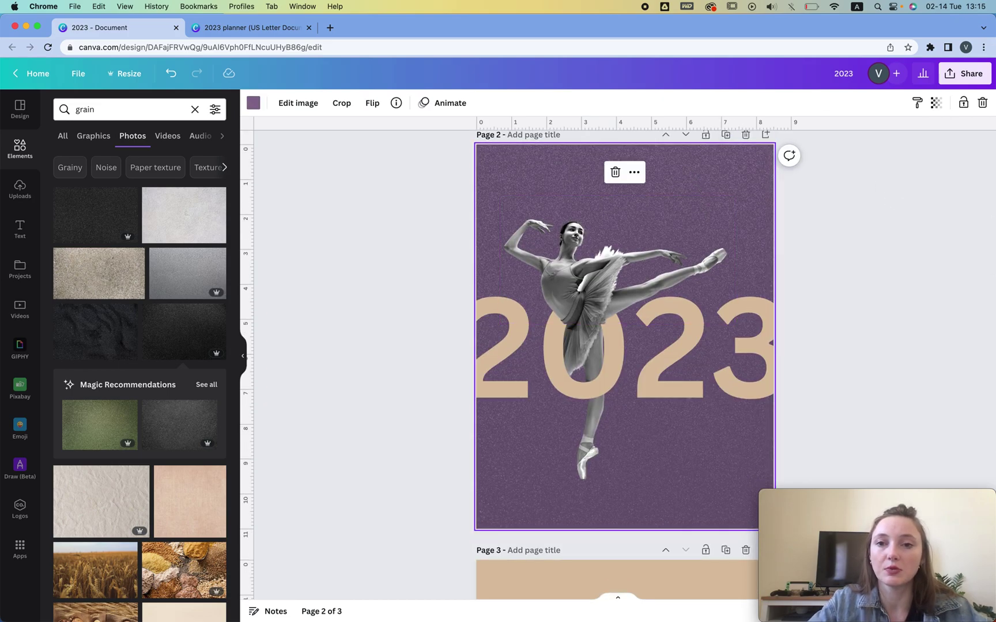
pyautogui.press('Delete')
pyautogui.click(92, 214)
pyautogui.moveTo(842, 194); pyautogui.dragTo(746, 227)
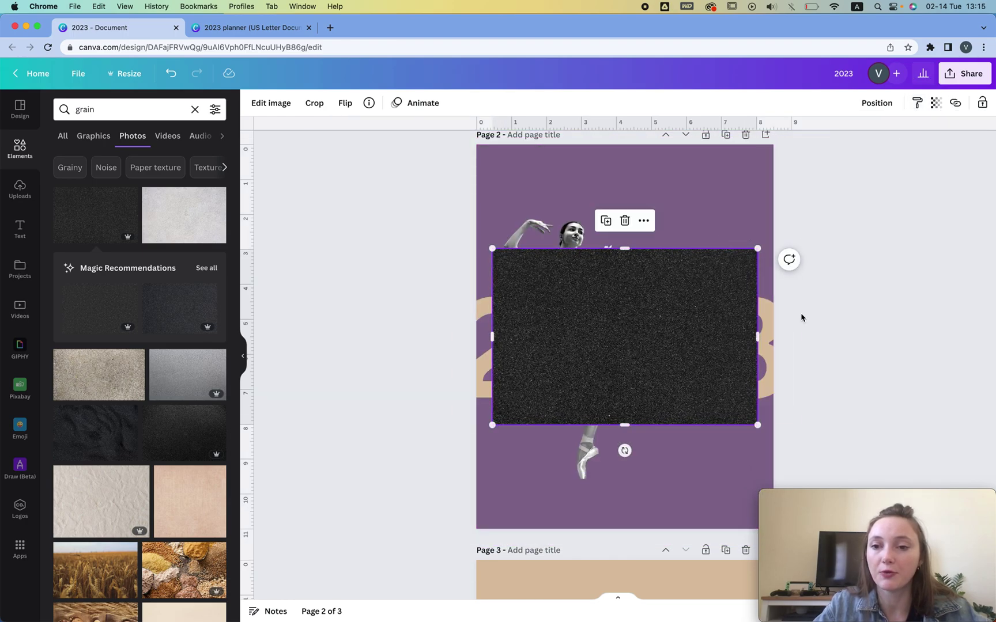
pyautogui.moveTo(625, 451); pyautogui.dragTo(787, 335)
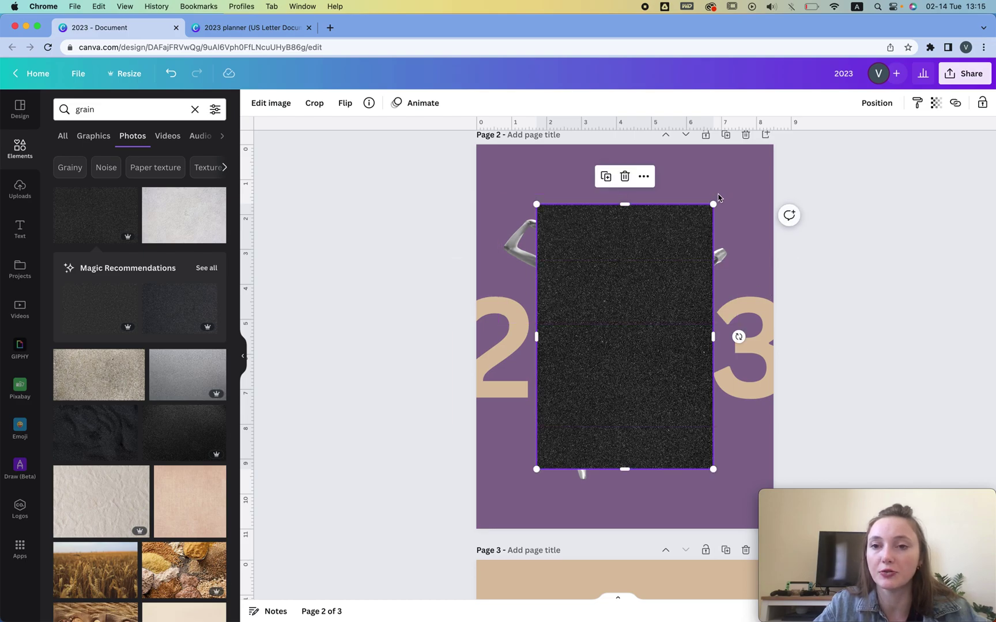
pyautogui.moveTo(714, 204); pyautogui.dragTo(850, 160)
# - Set the full-page grain overlay's transparency to 24
pyautogui.click(935, 103)
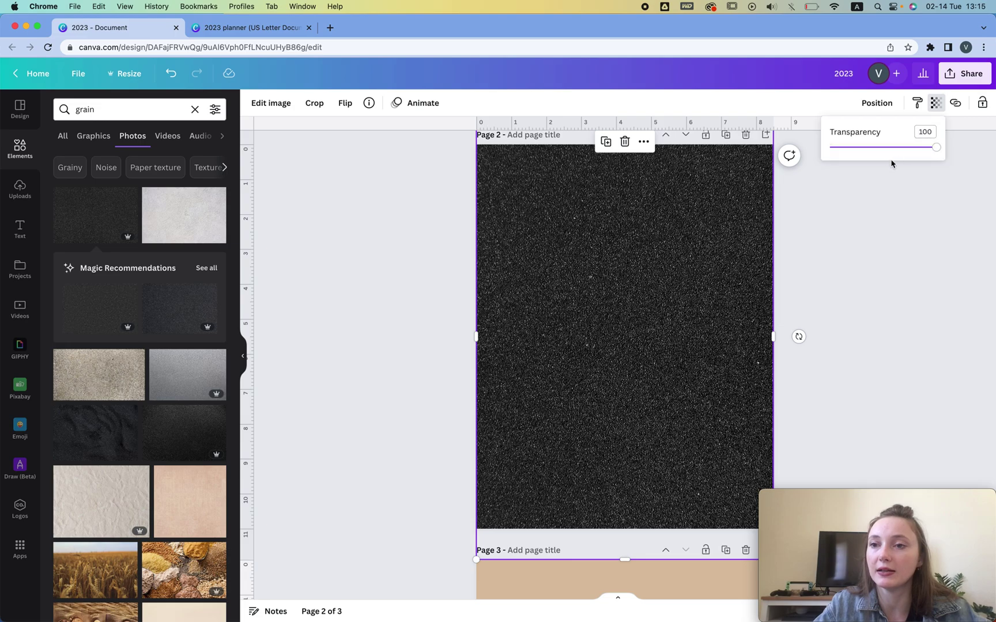
pyautogui.click(871, 149)
pyautogui.moveTo(871, 147); pyautogui.dragTo(854, 148)
pyautogui.click(861, 186)
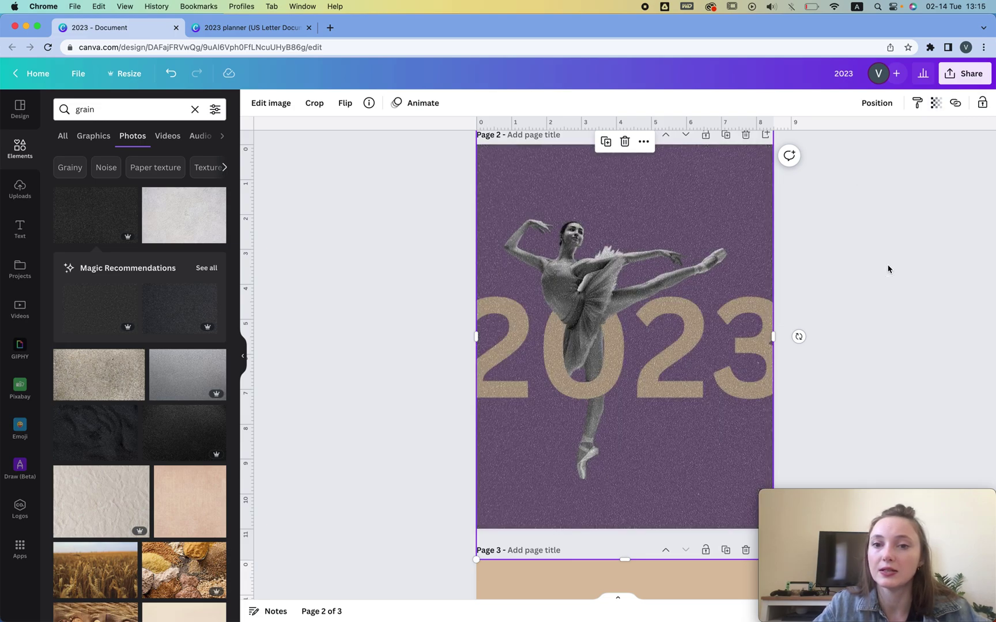
pyautogui.click(887, 267)
pyautogui.click(632, 195)
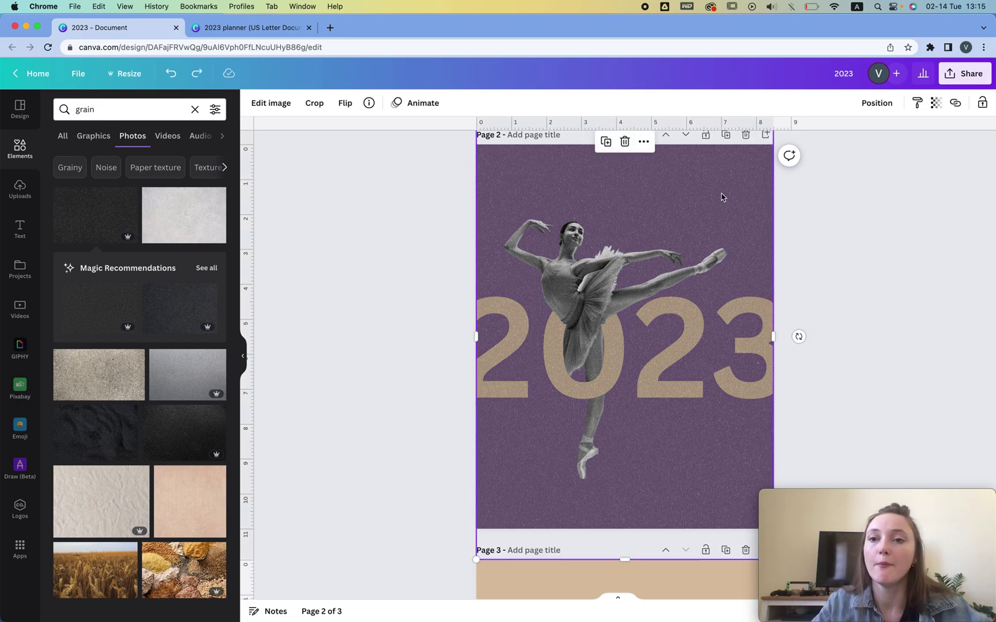
pyautogui.click(876, 103)
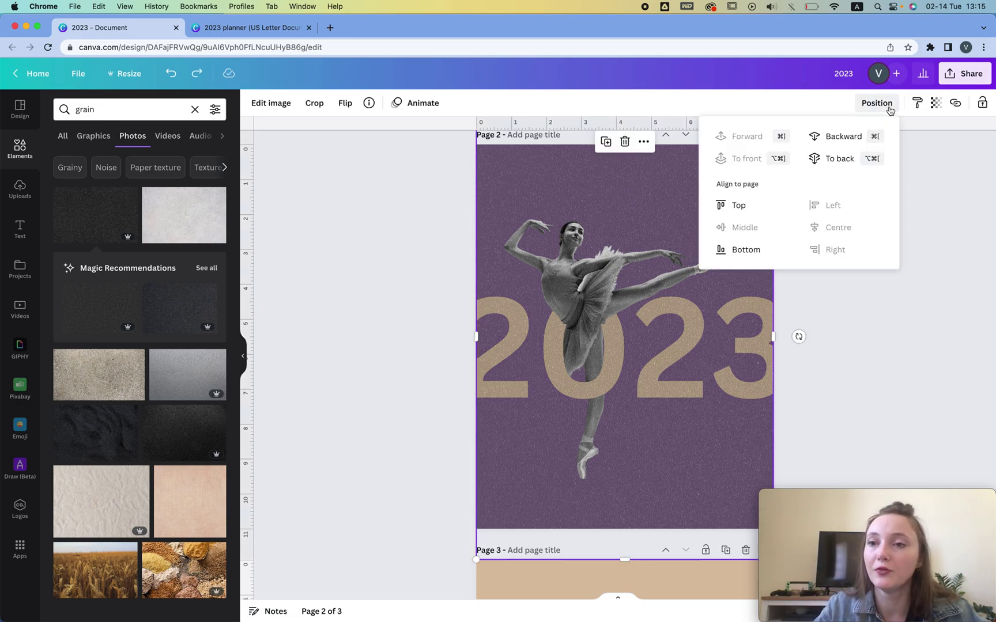
pyautogui.click(838, 159)
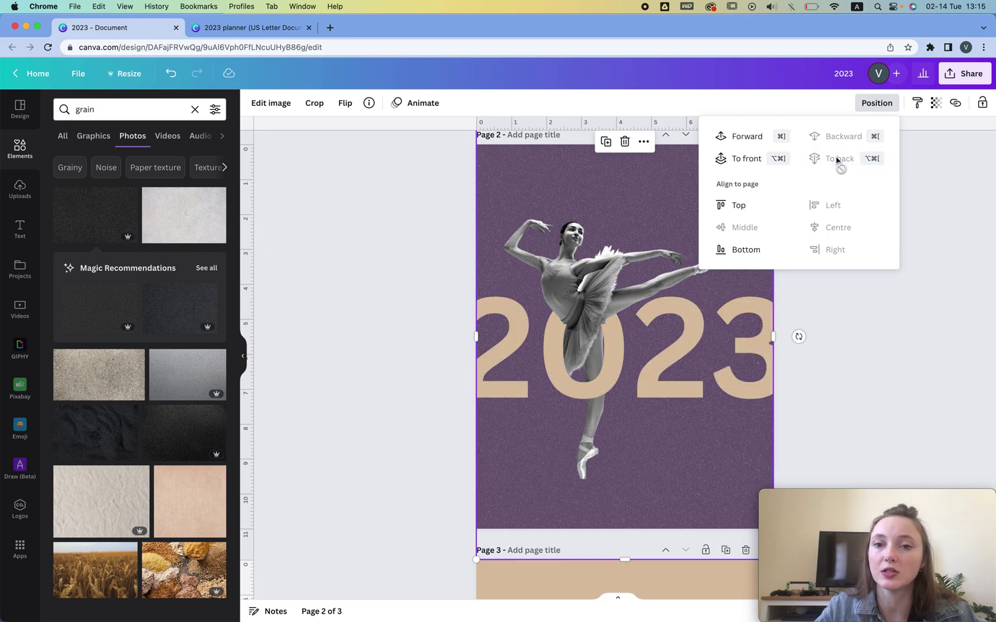
pyautogui.click(752, 142)
pyautogui.click(750, 140)
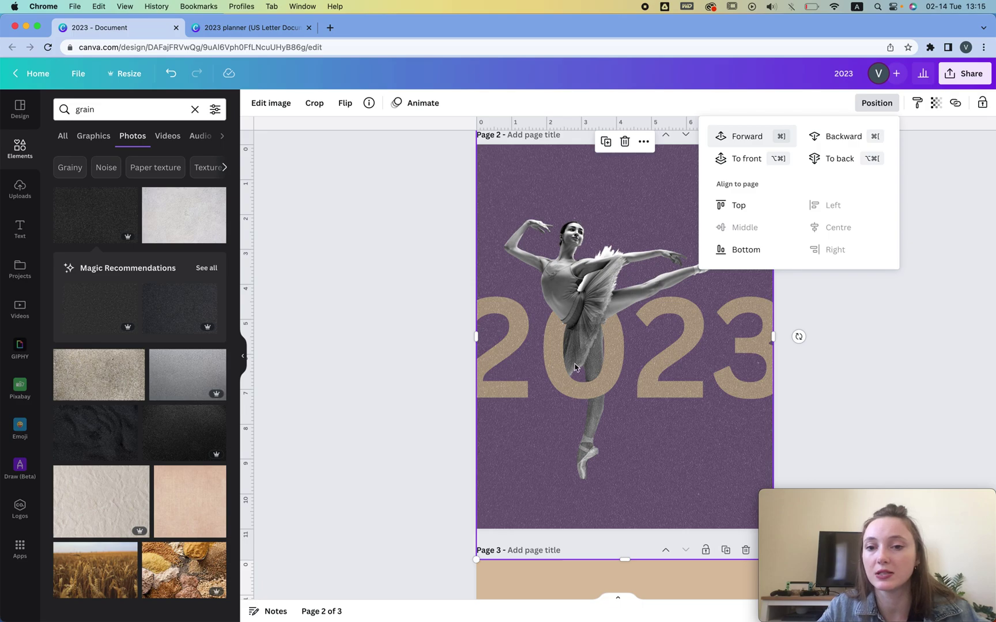
pyautogui.click(736, 137)
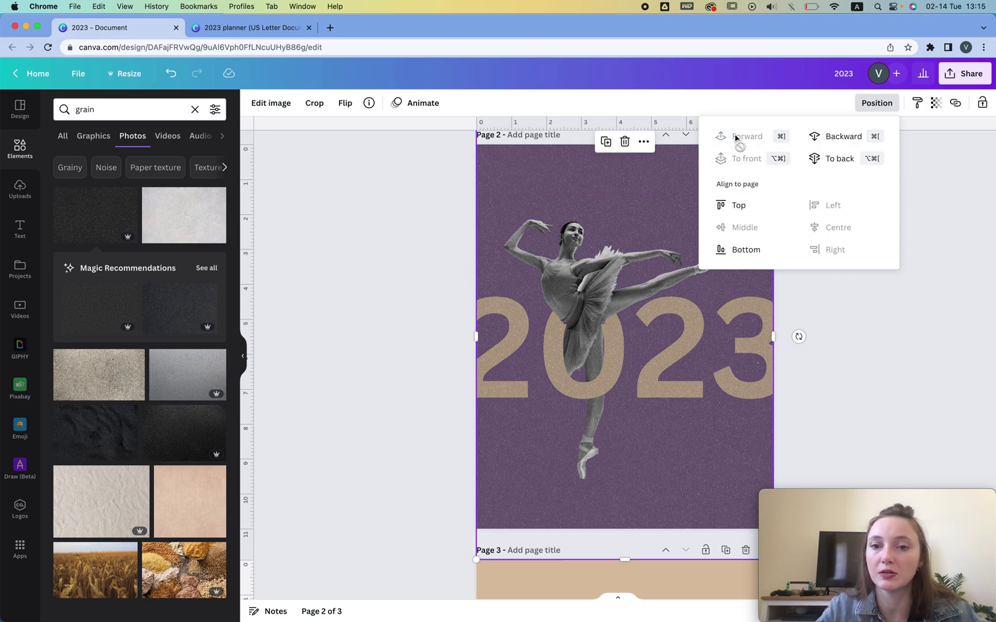
pyautogui.click(577, 279)
pyautogui.click(842, 291)
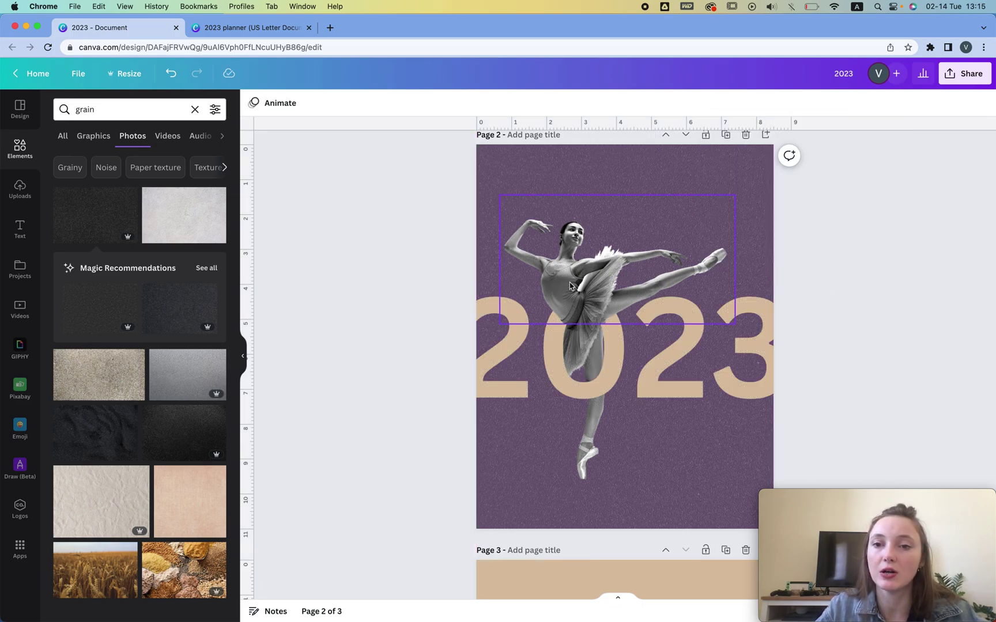
pyautogui.click(594, 464)
pyautogui.keyDown('shift'); pyautogui.click(584, 460); pyautogui.keyUp('shift')
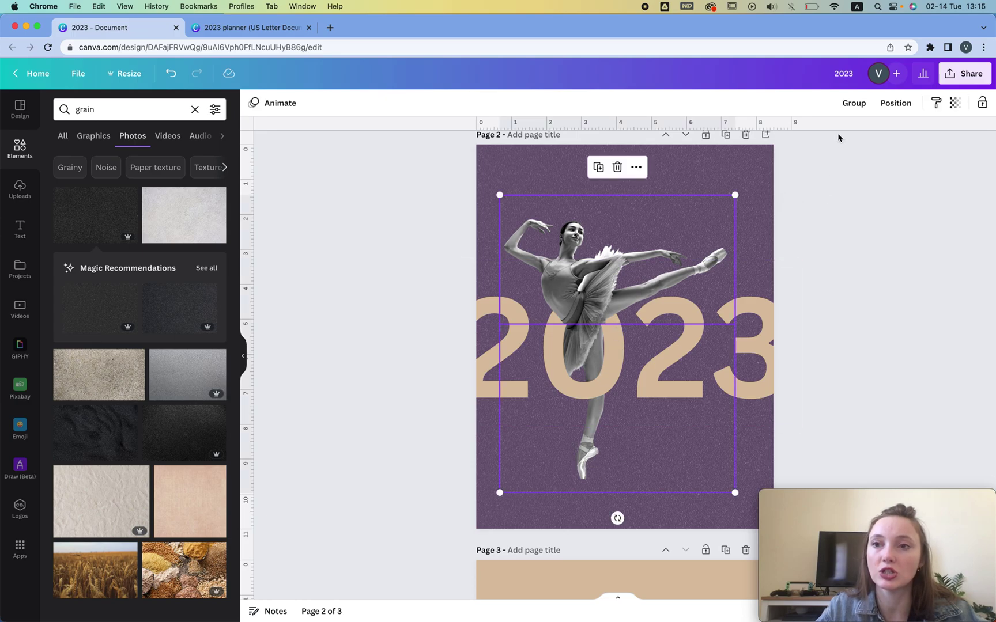
pyautogui.click(893, 103)
pyautogui.click(787, 140)
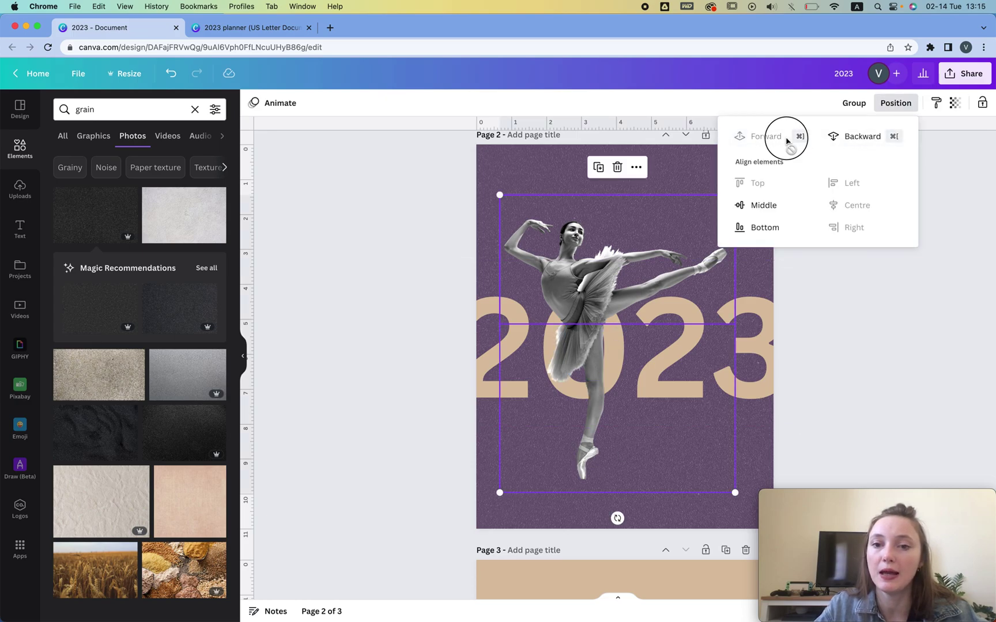
pyautogui.click(864, 136)
pyautogui.press('super+z')
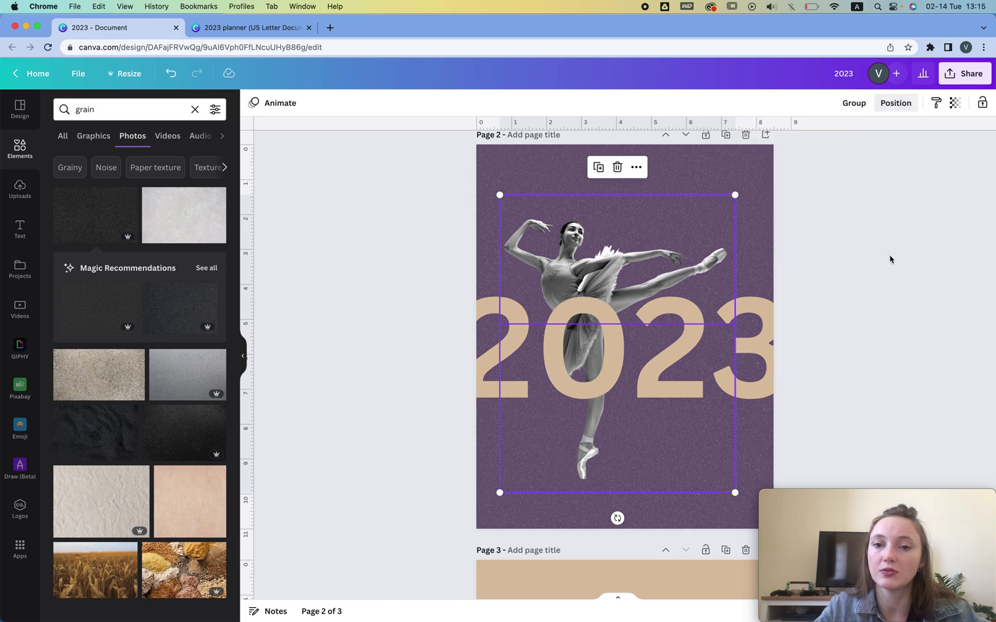
pyautogui.click(883, 280)
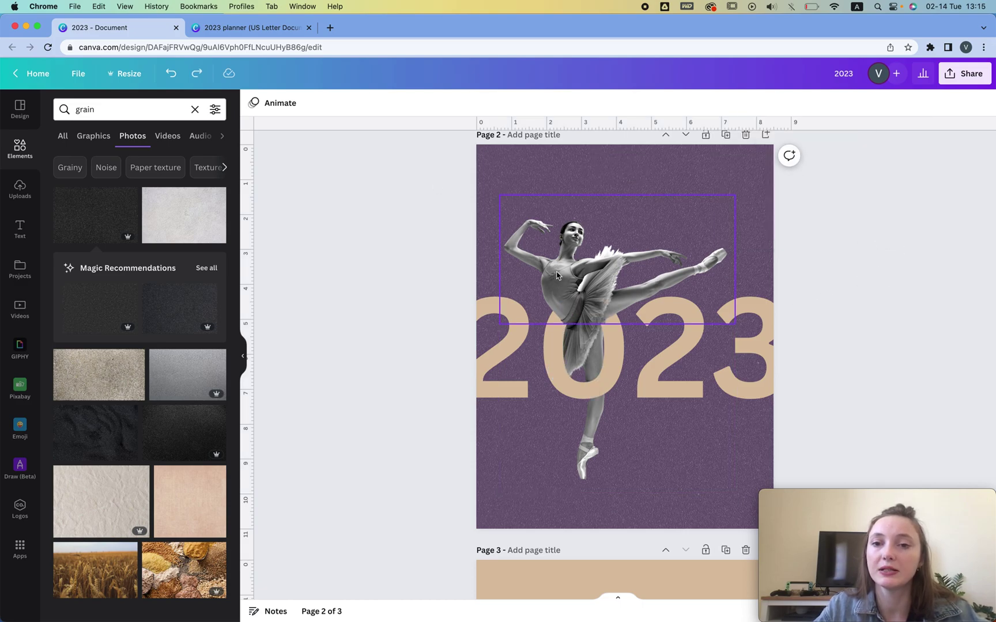
pyautogui.click(779, 323)
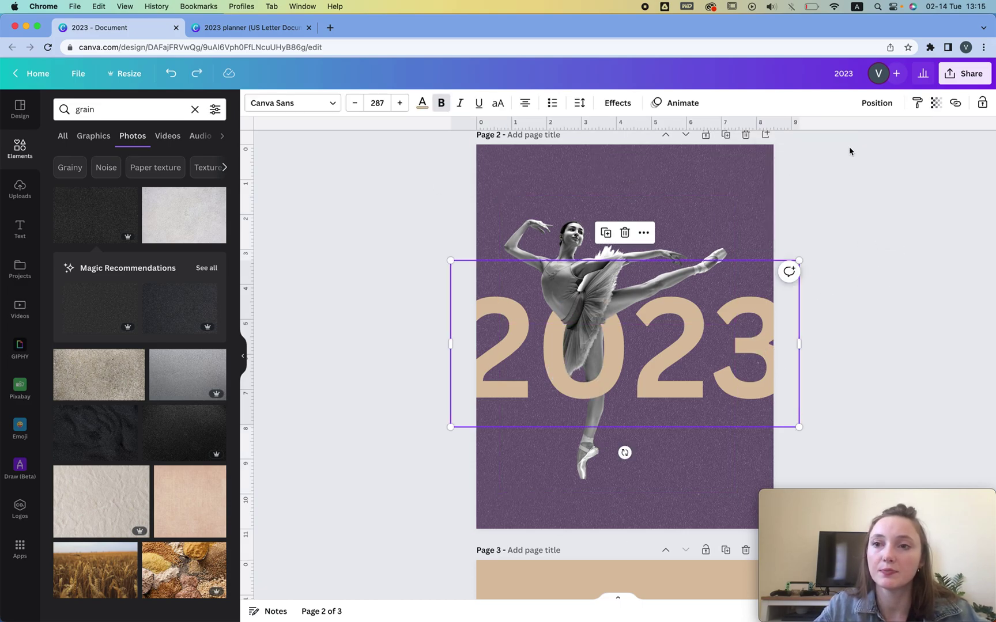
pyautogui.click(864, 104)
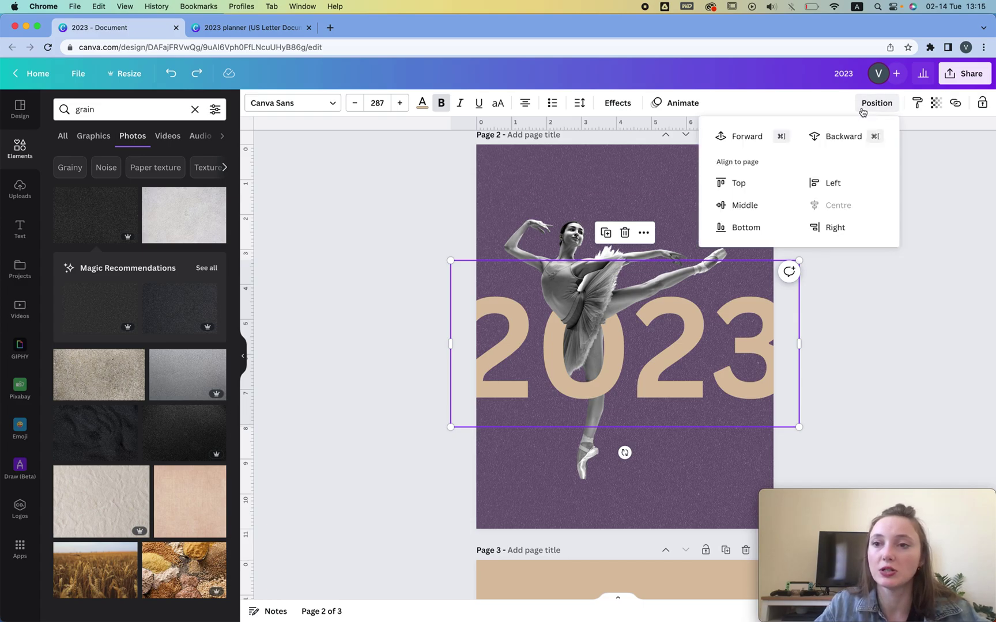
pyautogui.click(864, 103)
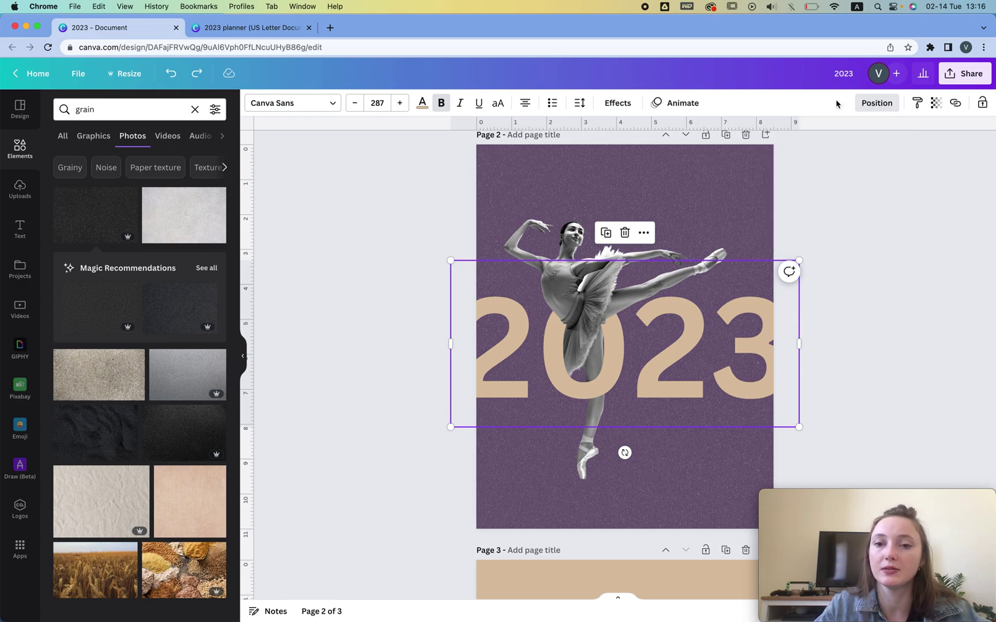
# - Change the 2023 numbers to white #FFFFFF and scroll down to page 3
pyautogui.click(421, 104)
pyautogui.click(75, 164)
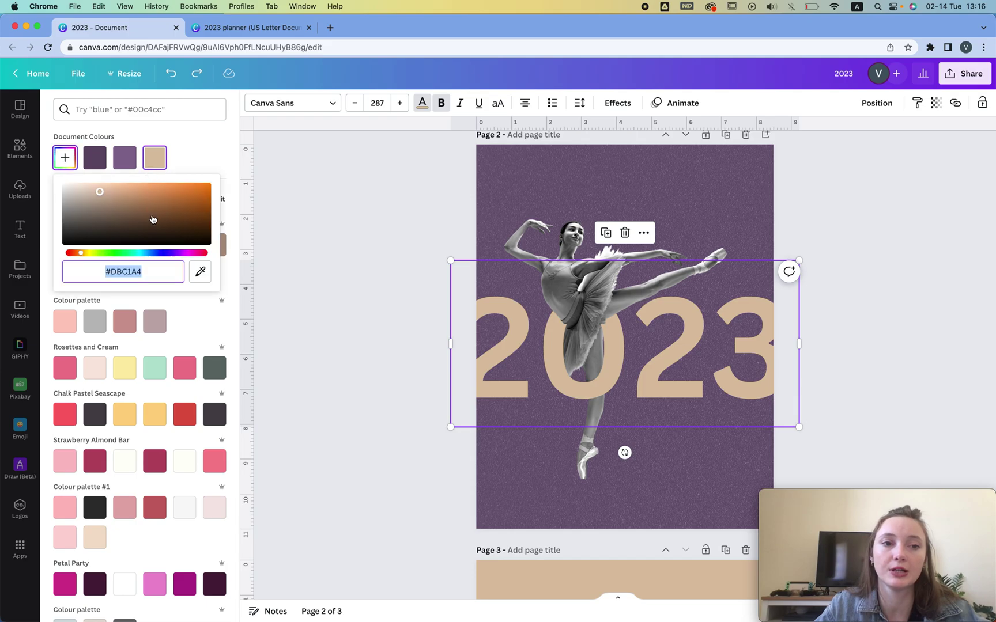
pyautogui.moveTo(151, 220); pyautogui.dragTo(49, 179)
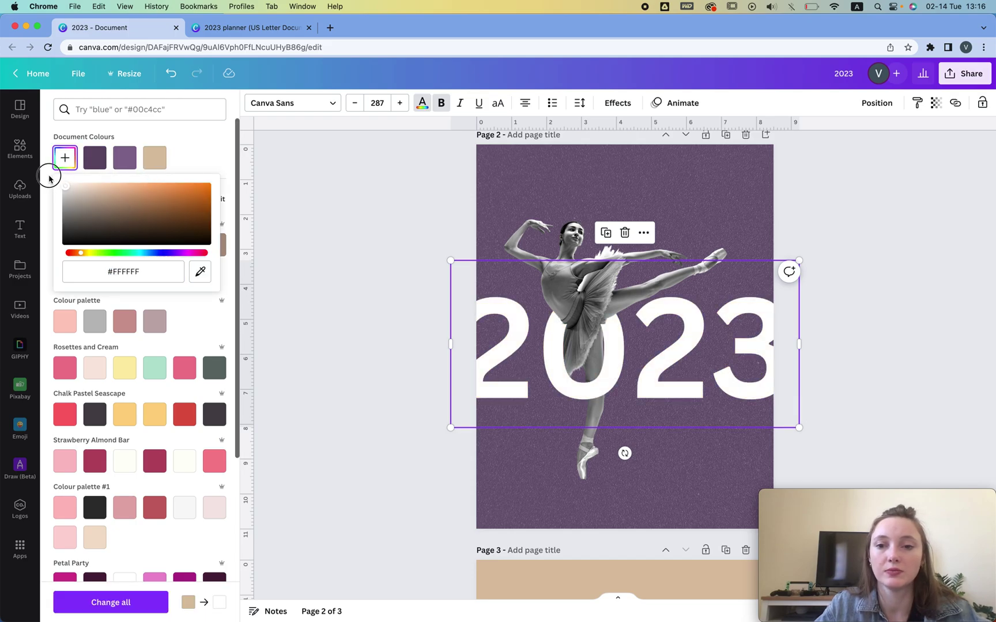
pyautogui.click(343, 195)
pyautogui.scroll(-5, 559, 312)
pyautogui.scroll(-2, 560, 312)
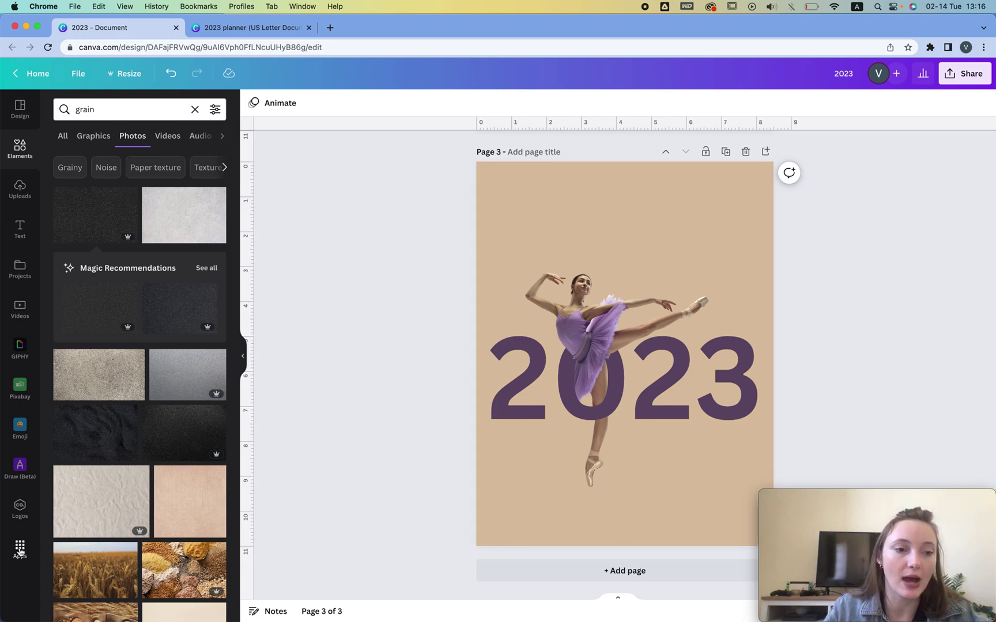
# - Search the apps for 'draw' and open the Draw (Beta) app
pyautogui.click(19, 467)
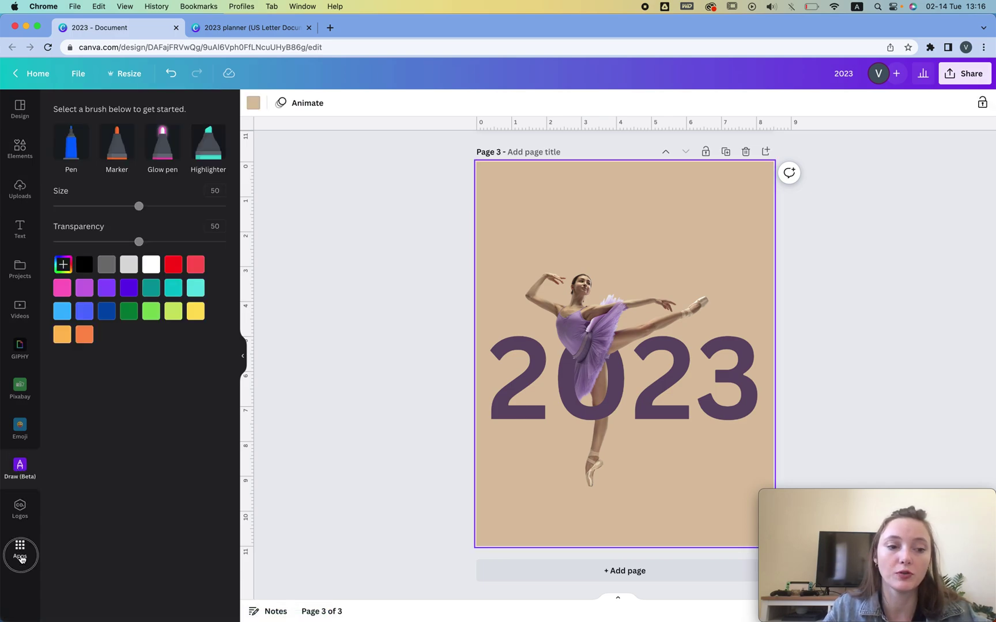
pyautogui.click(20, 551)
pyautogui.click(129, 109)
pyautogui.write('draw')
pyautogui.press('Return')
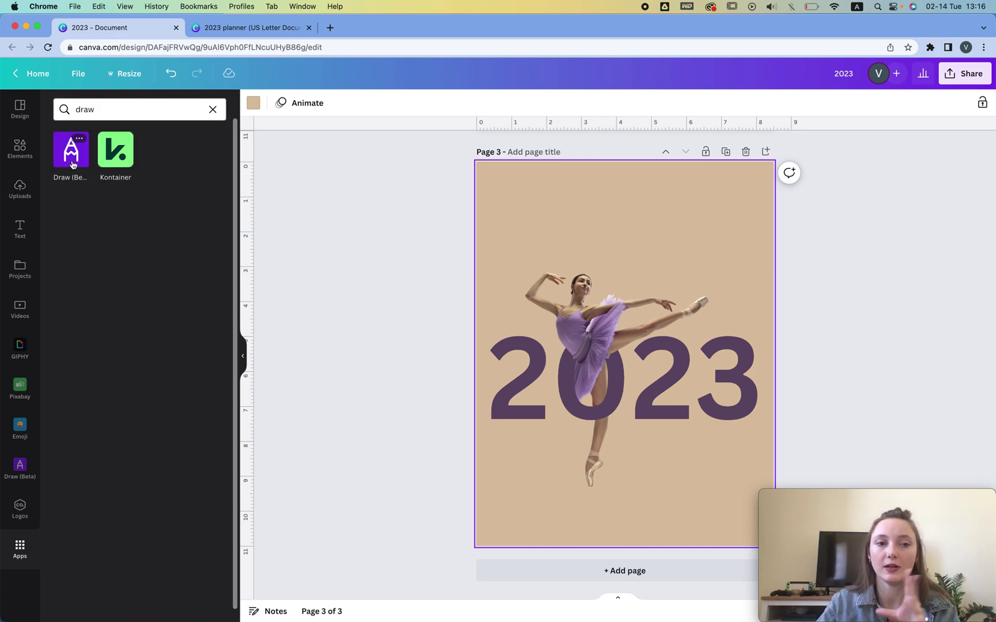
pyautogui.click(71, 158)
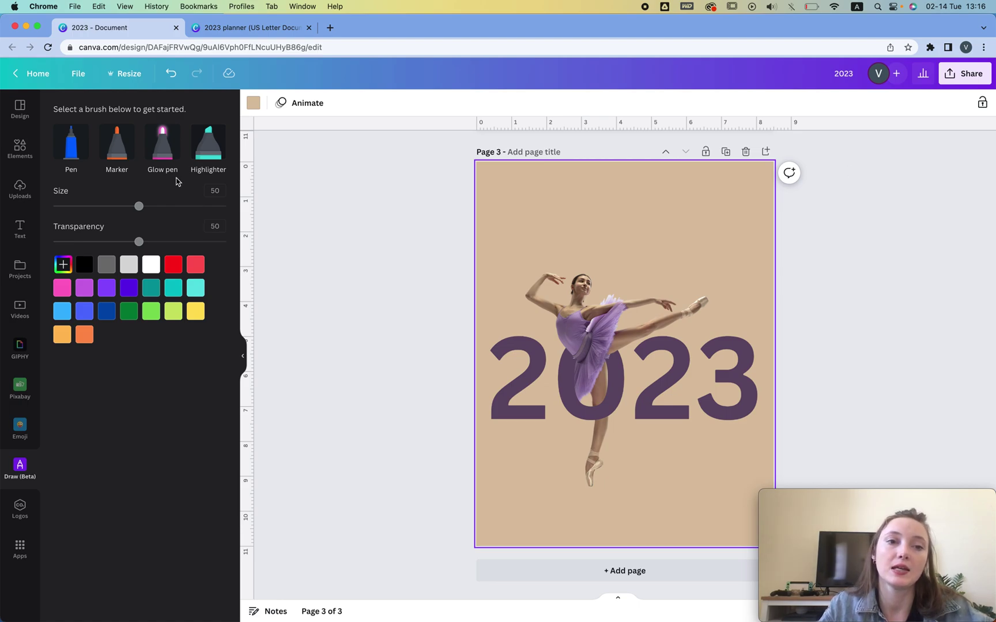
# - Paint two size-100 highlighter strokes in light purple #BD72E1 across the page and lower 2023
pyautogui.click(212, 144)
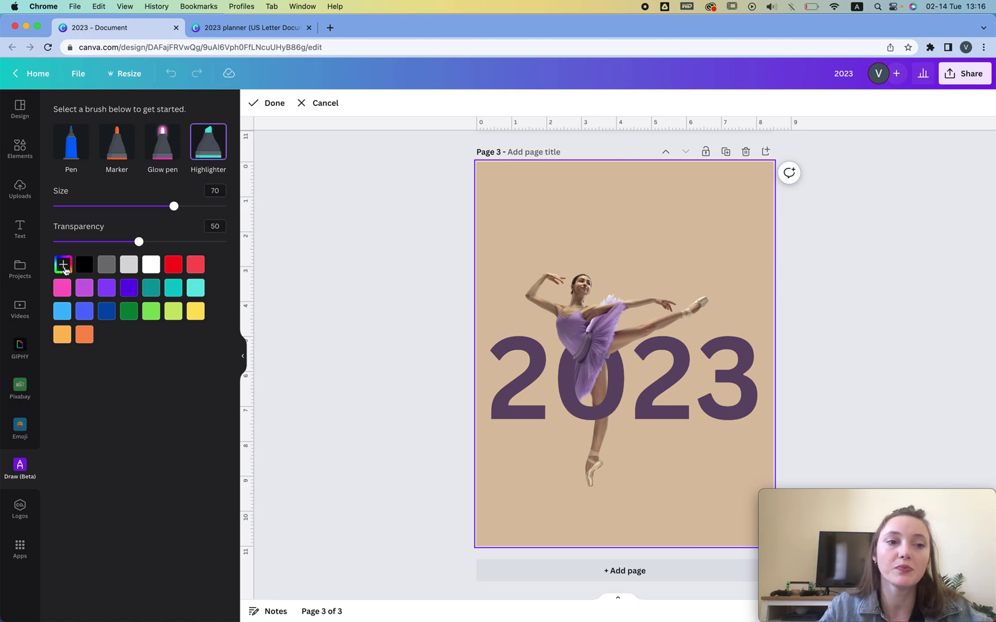
pyautogui.click(64, 265)
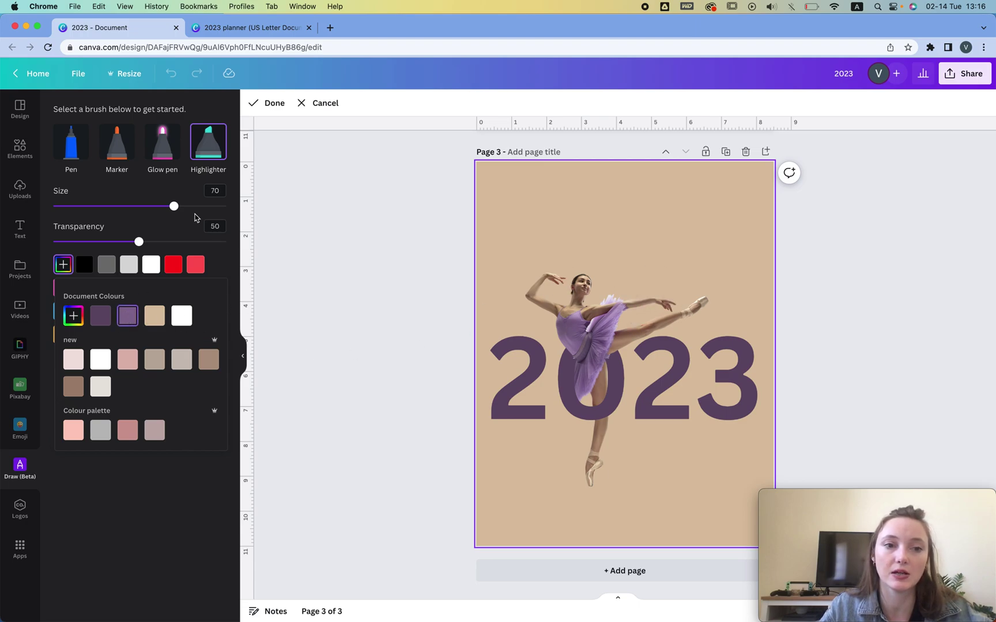
pyautogui.click(80, 318)
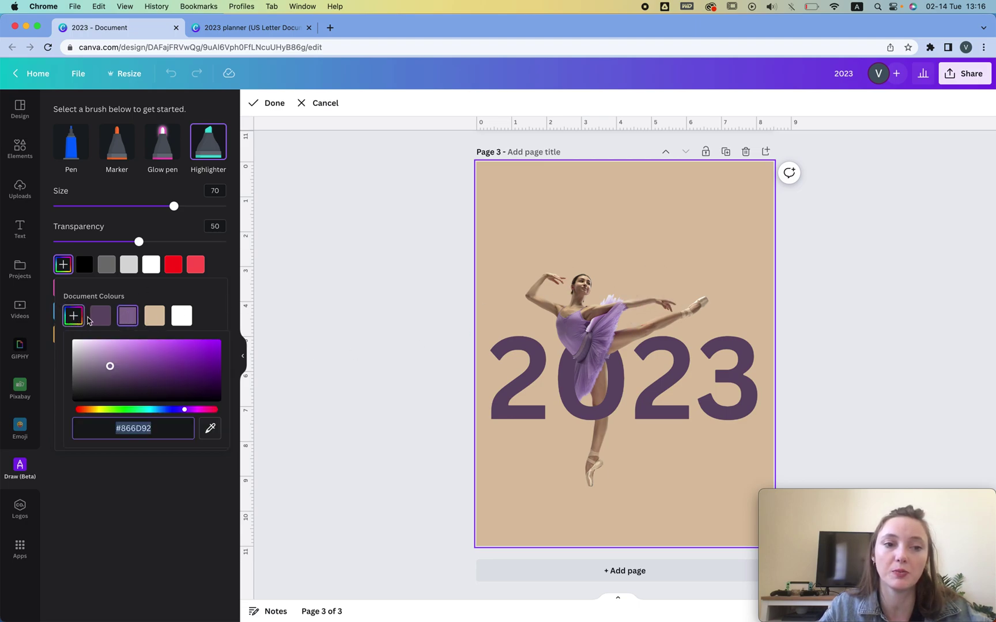
pyautogui.click(147, 345)
pyautogui.moveTo(145, 346); pyautogui.dragTo(145, 346)
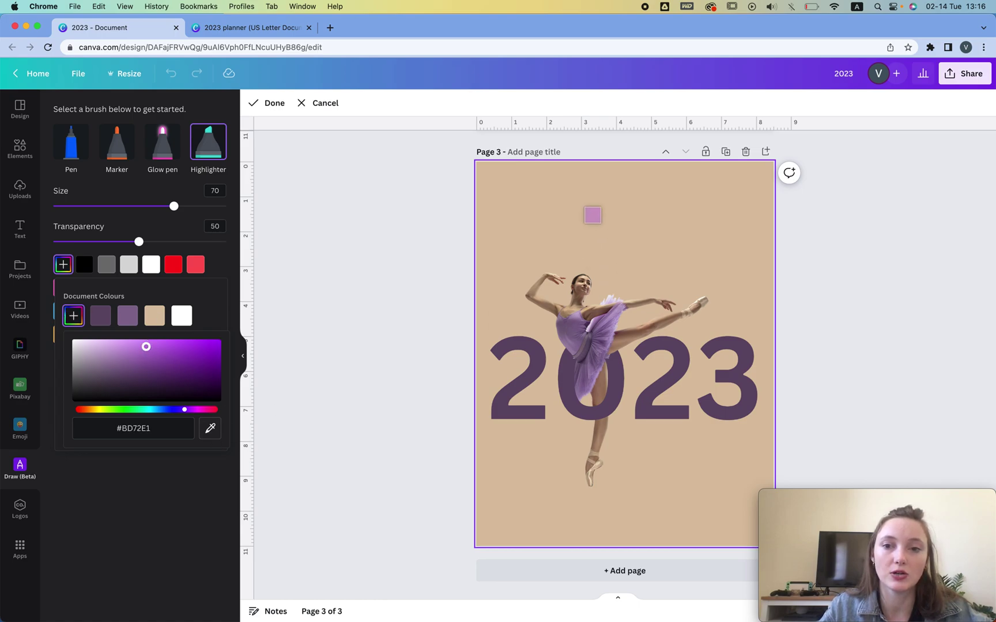
pyautogui.moveTo(184, 208); pyautogui.dragTo(345, 211)
pyautogui.moveTo(749, 244)
pyautogui.mouseDown()
pyautogui.moveTo(649, 371)
pyautogui.moveTo(536, 429)
pyautogui.moveTo(617, 403)
pyautogui.mouseUp()
pyautogui.moveTo(766, 392)
pyautogui.mouseDown()
pyautogui.moveTo(658, 412)
pyautogui.moveTo(694, 420)
pyautogui.moveTo(667, 411)
pyautogui.mouseUp()
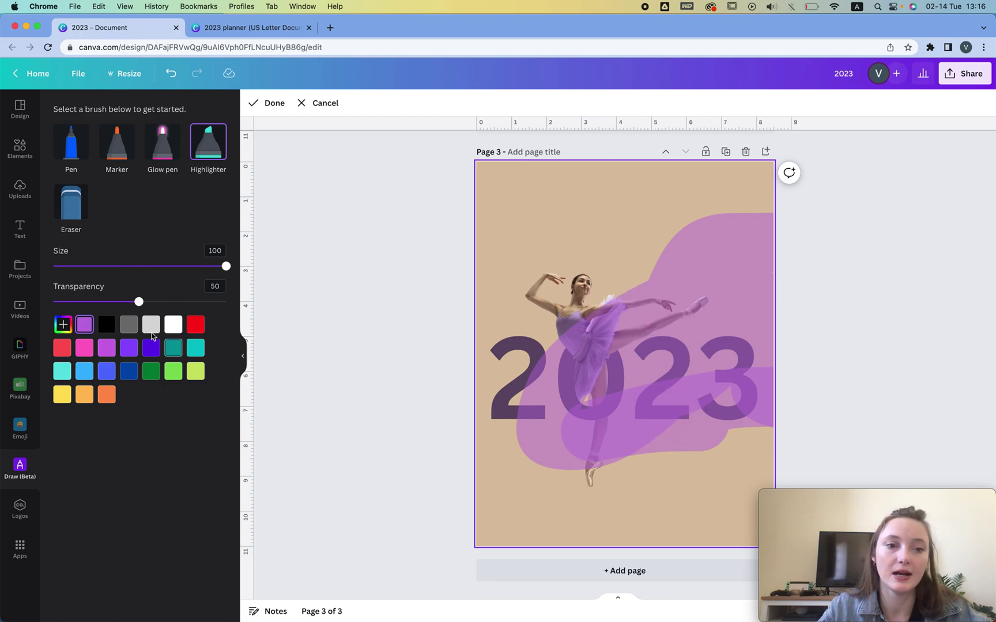
# - Add wide highlighter strokes in #8742A8 along the bottom and #A025DB across the upper page
pyautogui.click(63, 326)
pyautogui.click(63, 329)
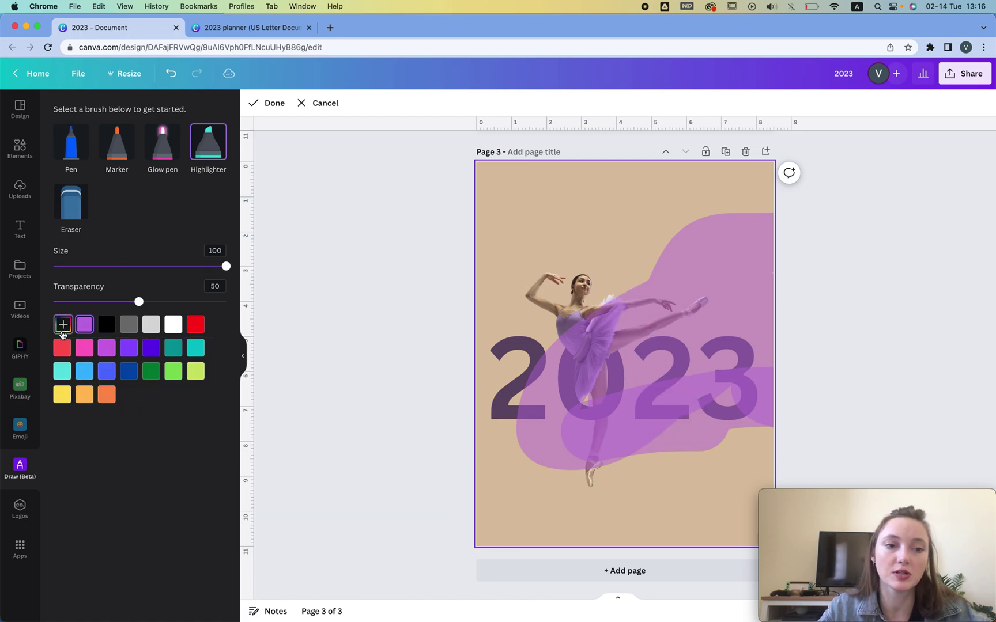
pyautogui.click(57, 323)
pyautogui.click(73, 378)
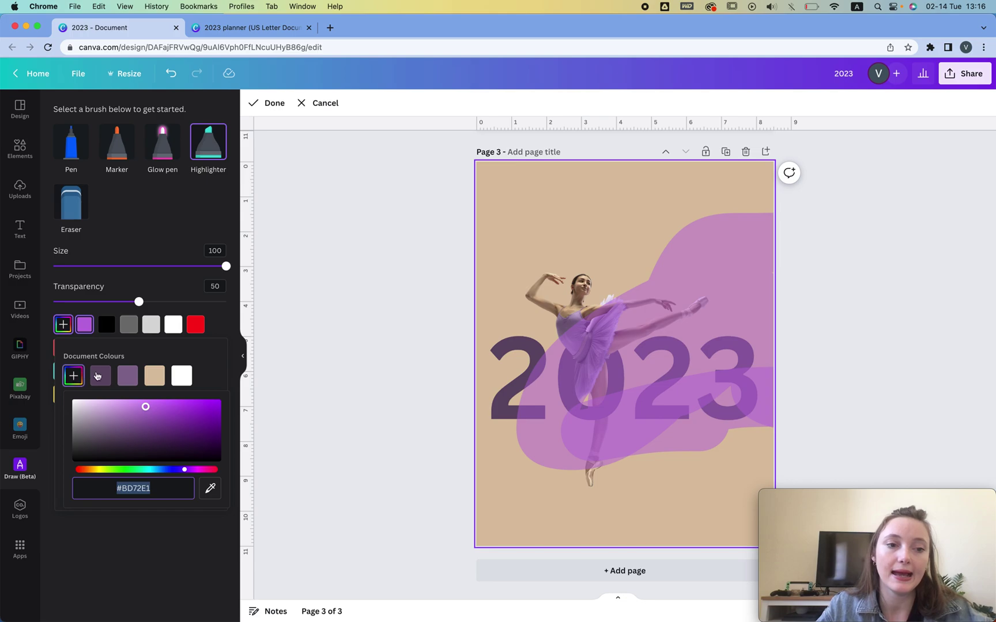
pyautogui.click(163, 422)
pyautogui.moveTo(771, 410)
pyautogui.mouseDown()
pyautogui.moveTo(749, 438)
pyautogui.moveTo(606, 500)
pyautogui.moveTo(587, 471)
pyautogui.moveTo(796, 480)
pyautogui.moveTo(516, 527)
pyautogui.moveTo(609, 487)
pyautogui.moveTo(733, 472)
pyautogui.moveTo(716, 532)
pyautogui.moveTo(773, 502)
pyautogui.moveTo(621, 489)
pyautogui.mouseUp()
pyautogui.click(196, 408)
pyautogui.moveTo(636, 206)
pyautogui.mouseDown()
pyautogui.moveTo(470, 339)
pyautogui.moveTo(611, 194)
pyautogui.moveTo(637, 197)
pyautogui.moveTo(481, 272)
pyautogui.moveTo(494, 163)
pyautogui.moveTo(638, 168)
pyautogui.moveTo(441, 230)
pyautogui.moveTo(577, 224)
pyautogui.moveTo(493, 284)
pyautogui.moveTo(503, 414)
pyautogui.mouseUp()
pyautogui.click(272, 109)
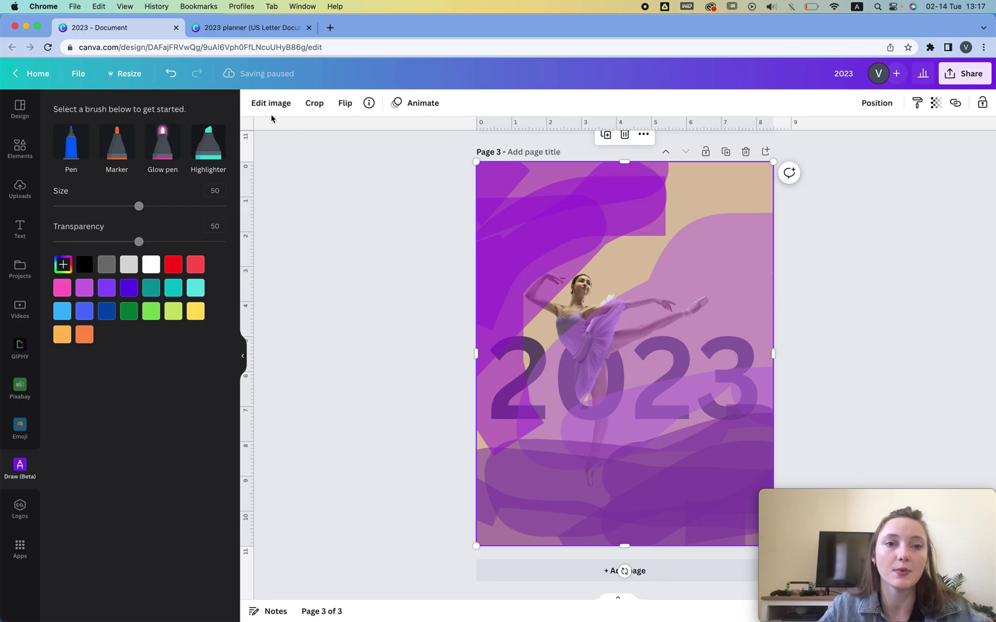
# - Blur the highlighter strokes to 66 and set their transparency to 69
pyautogui.click(270, 109)
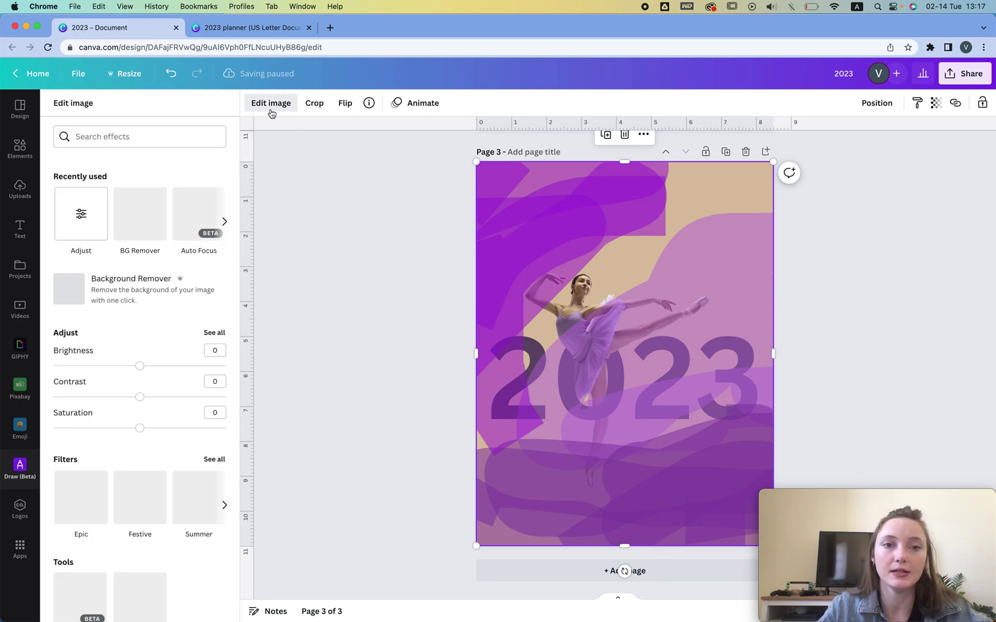
pyautogui.click(208, 332)
pyautogui.moveTo(140, 276); pyautogui.dragTo(197, 277)
pyautogui.click(935, 104)
pyautogui.moveTo(885, 144)
pyautogui.mouseDown()
pyautogui.moveTo(861, 148)
pyautogui.moveTo(904, 151)
pyautogui.mouseUp()
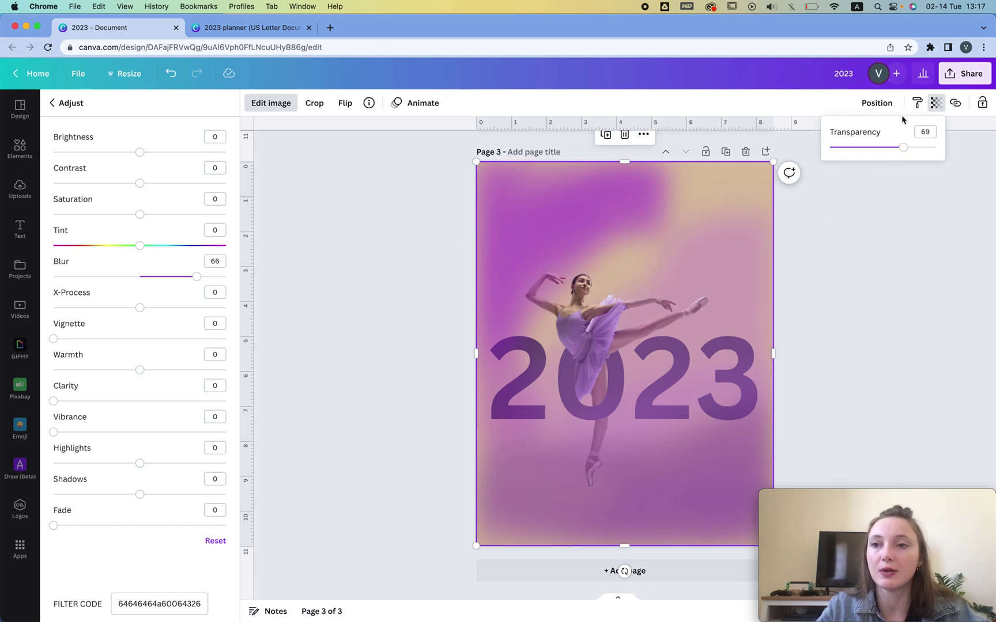
# - Send the blurred background to the back, then bring it one layer forward
pyautogui.click(877, 102)
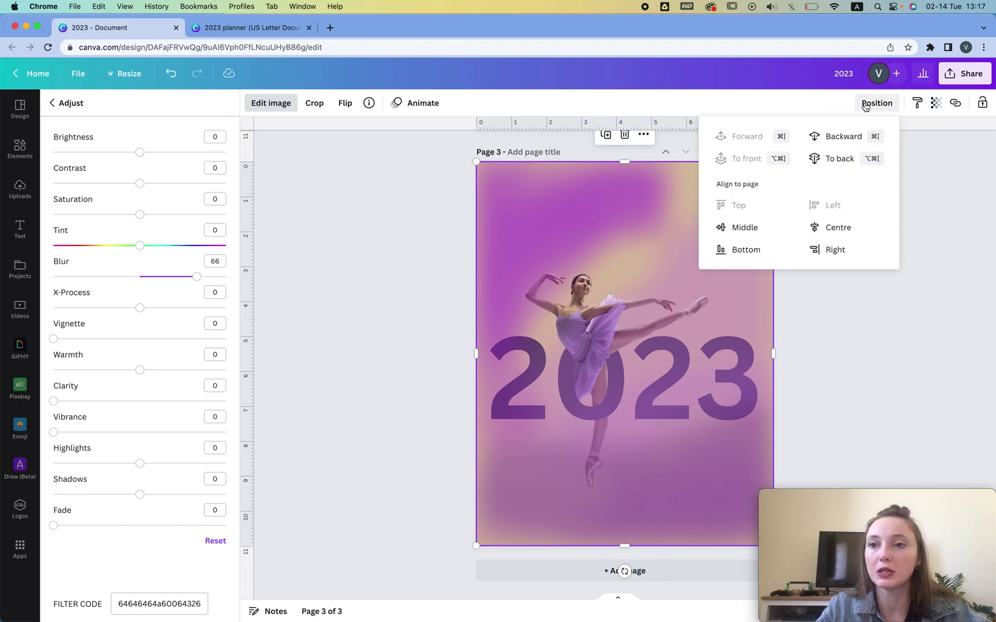
pyautogui.click(837, 162)
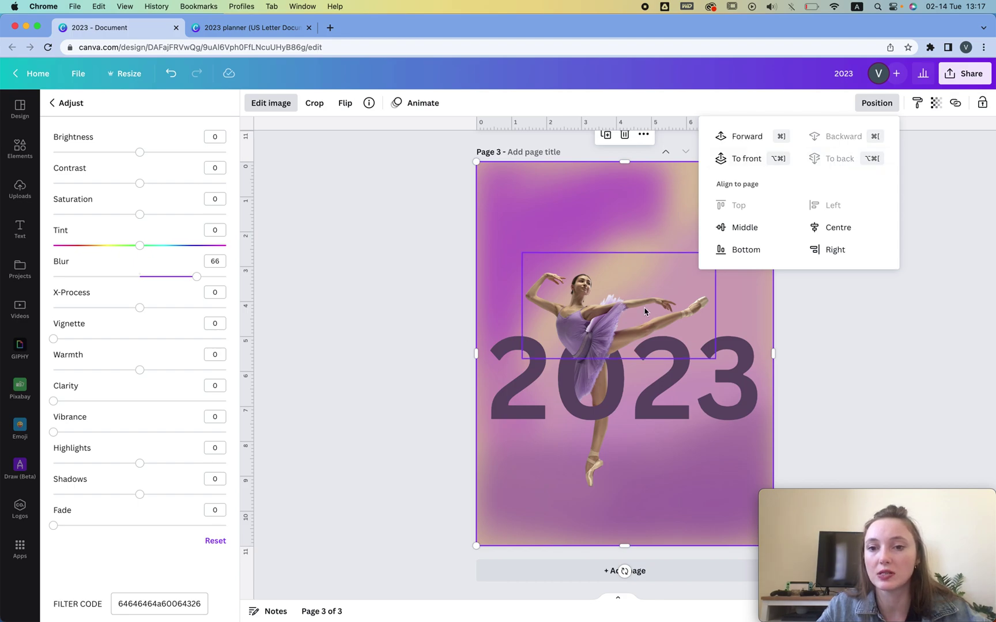
pyautogui.click(746, 136)
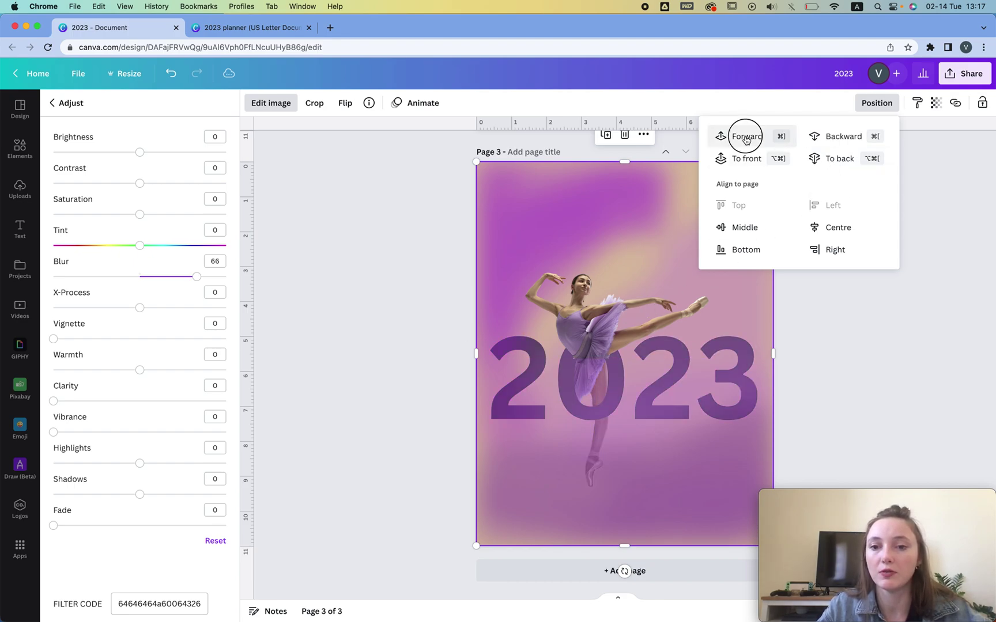
pyautogui.click(745, 139)
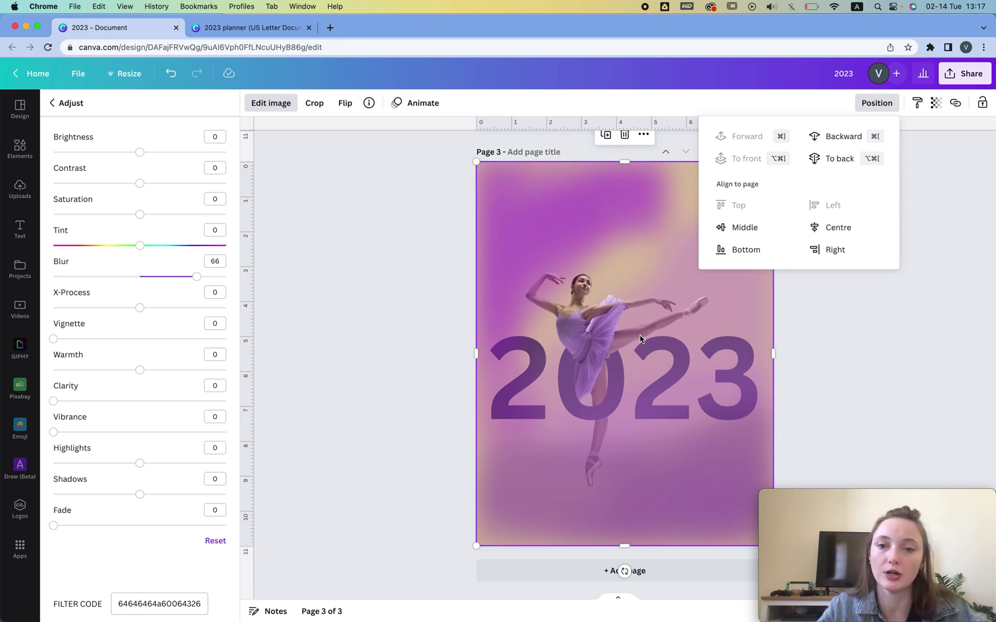
# - Widen the blurred gradient background past page 3's edges and reposition it
pyautogui.click(20, 468)
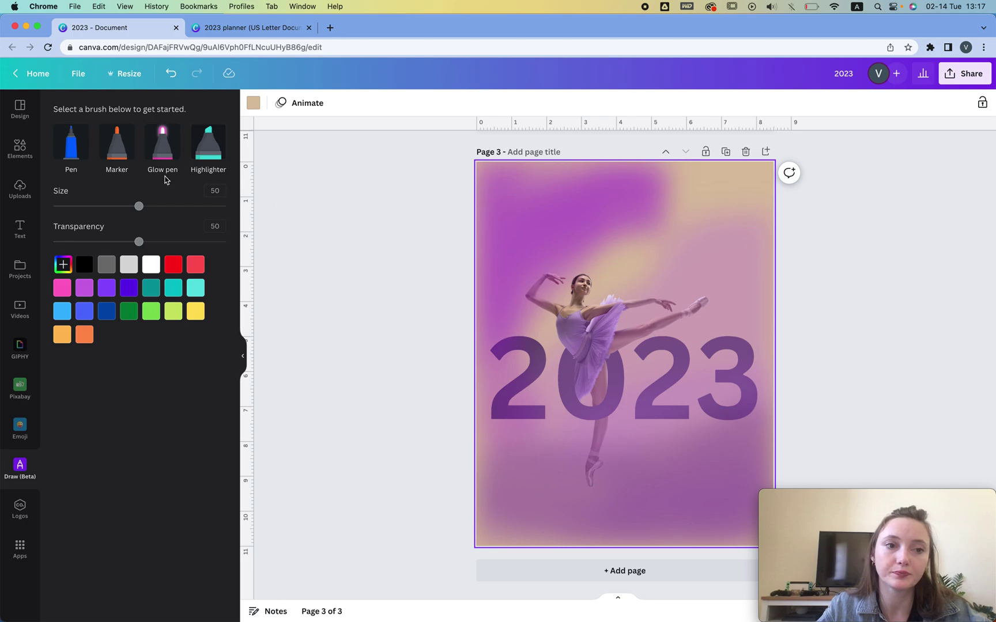
pyautogui.click(533, 225)
pyautogui.moveTo(571, 225); pyautogui.dragTo(319, 222)
pyautogui.press('super+z')
pyautogui.moveTo(520, 203); pyautogui.dragTo(492, 195)
pyautogui.moveTo(818, 344); pyautogui.dragTo(824, 345)
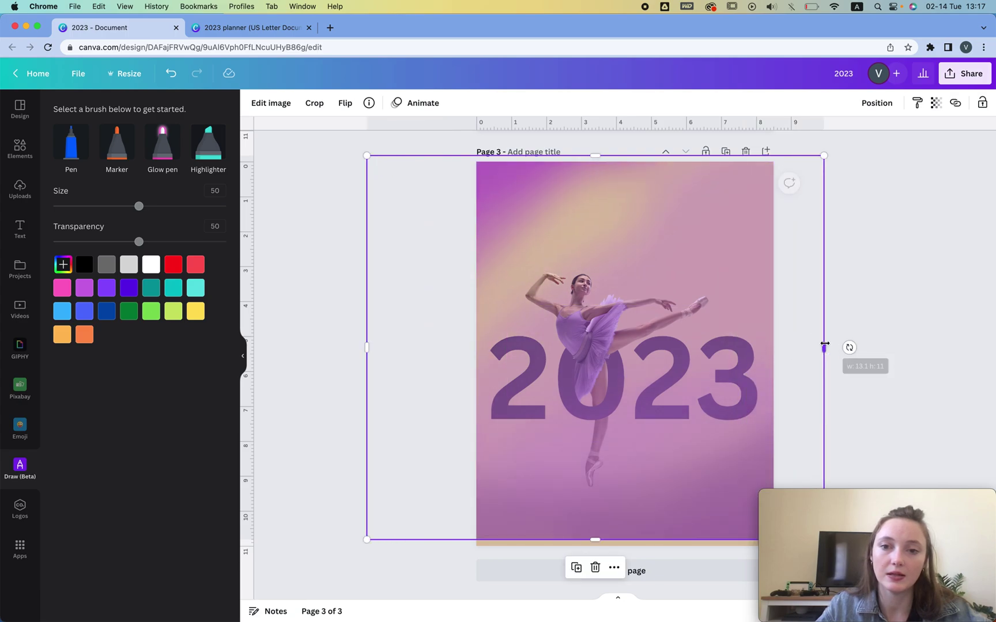
pyautogui.moveTo(747, 251)
pyautogui.mouseDown()
pyautogui.moveTo(755, 264)
pyautogui.moveTo(737, 236)
pyautogui.mouseUp()
# - Choose the Highlighter brush and set its size to 70
pyautogui.click(314, 218)
pyautogui.click(208, 141)
pyautogui.moveTo(139, 206); pyautogui.dragTo(174, 205)
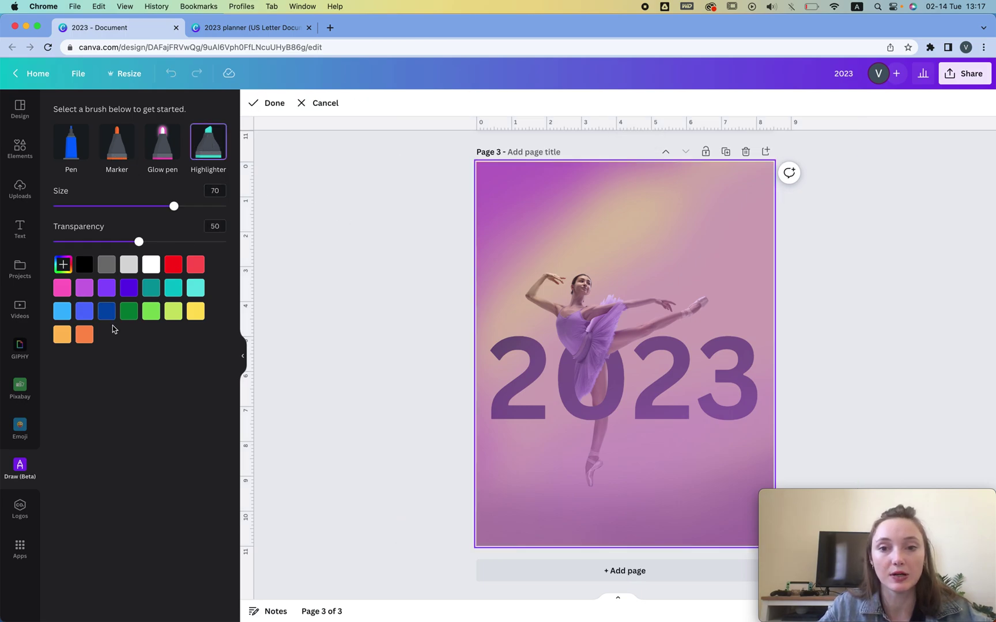
# - Paint size-100 soft blue #667ACF highlighter strokes over the 3, lower page and top-left corner
pyautogui.click(84, 289)
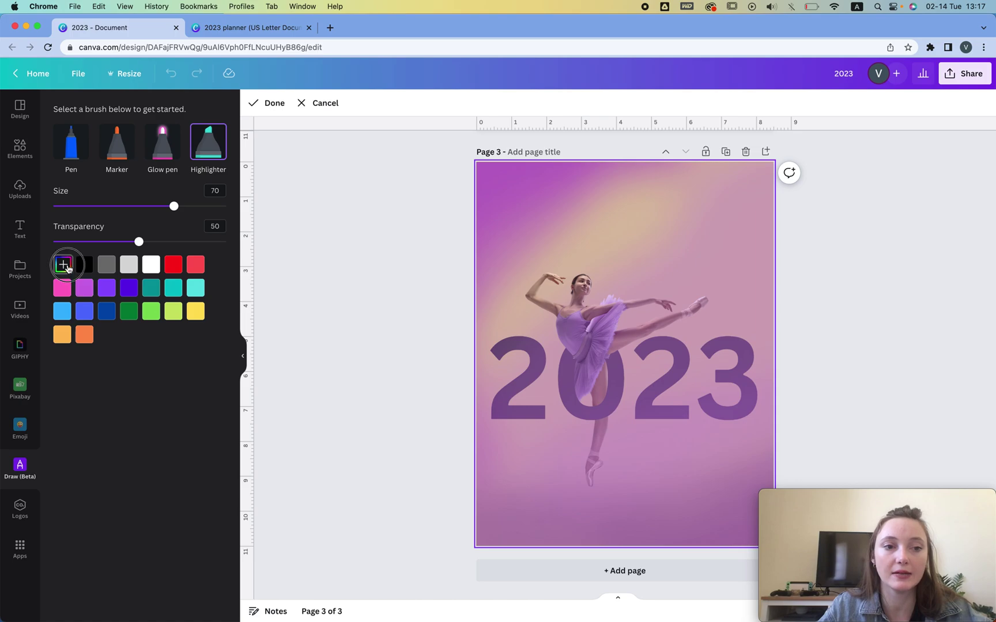
pyautogui.click(63, 264)
pyautogui.click(101, 316)
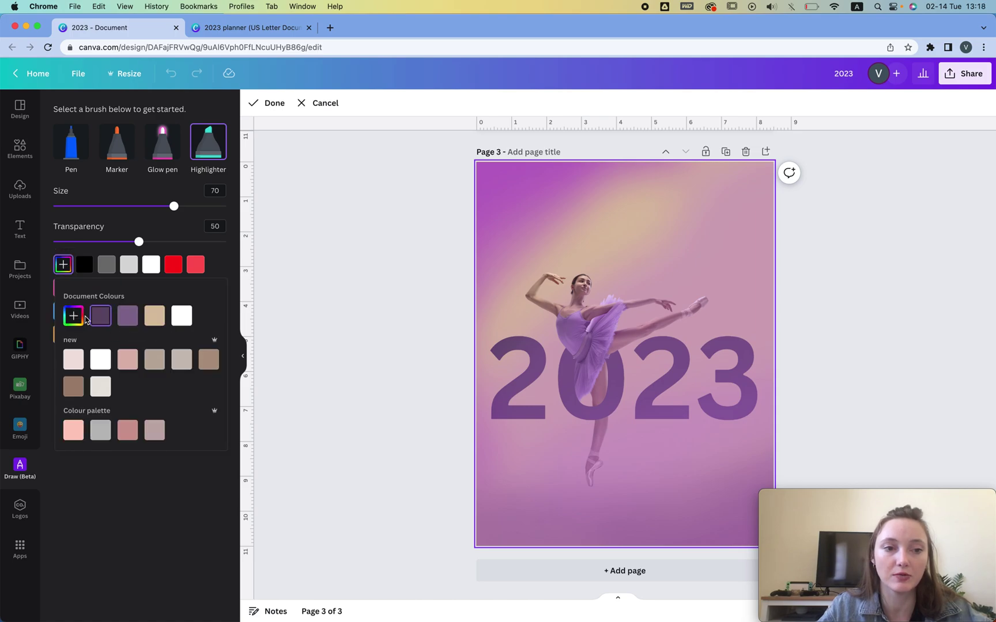
pyautogui.click(84, 318)
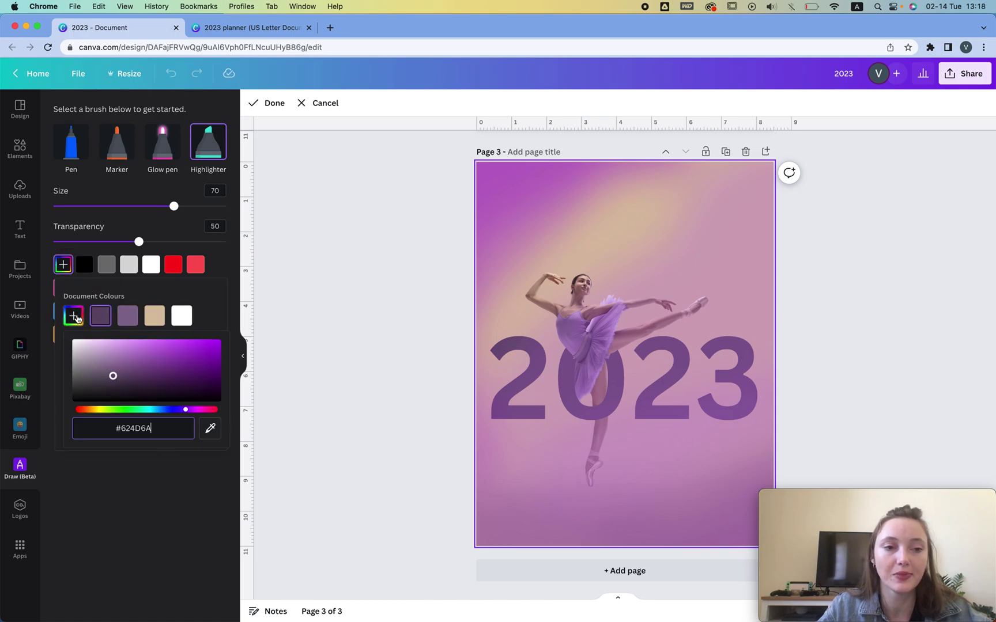
pyautogui.click(166, 409)
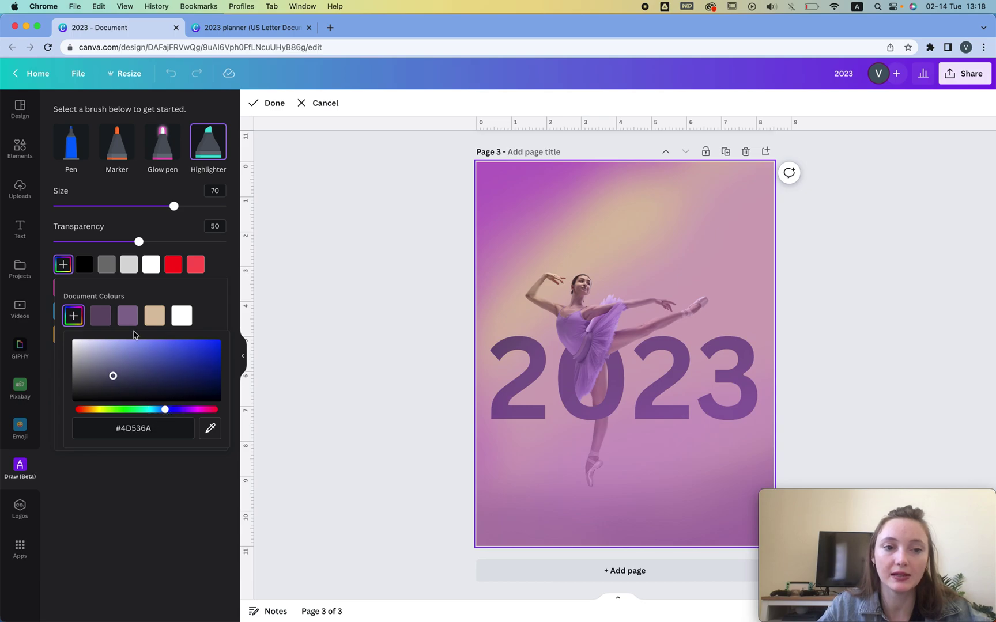
pyautogui.click(147, 352)
pyautogui.click(858, 343)
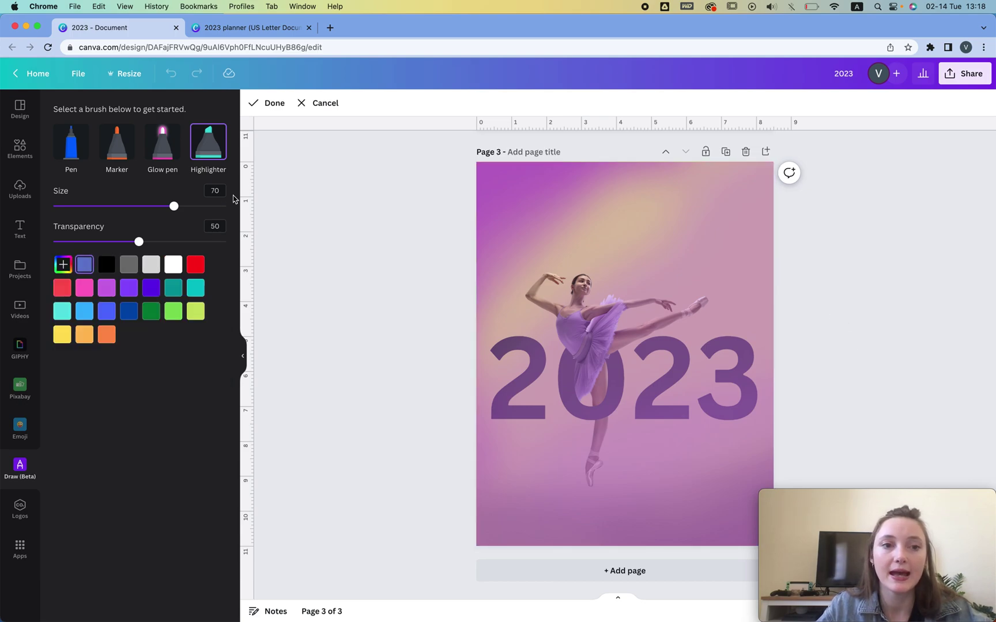
pyautogui.moveTo(174, 206); pyautogui.dragTo(254, 213)
pyautogui.moveTo(735, 323)
pyautogui.mouseDown()
pyautogui.moveTo(746, 314)
pyautogui.moveTo(698, 535)
pyautogui.mouseUp()
pyautogui.moveTo(576, 507)
pyautogui.mouseDown()
pyautogui.moveTo(864, 369)
pyautogui.moveTo(493, 607)
pyautogui.moveTo(749, 404)
pyautogui.moveTo(422, 535)
pyautogui.moveTo(520, 475)
pyautogui.moveTo(612, 493)
pyautogui.moveTo(740, 427)
pyautogui.moveTo(805, 490)
pyautogui.mouseUp()
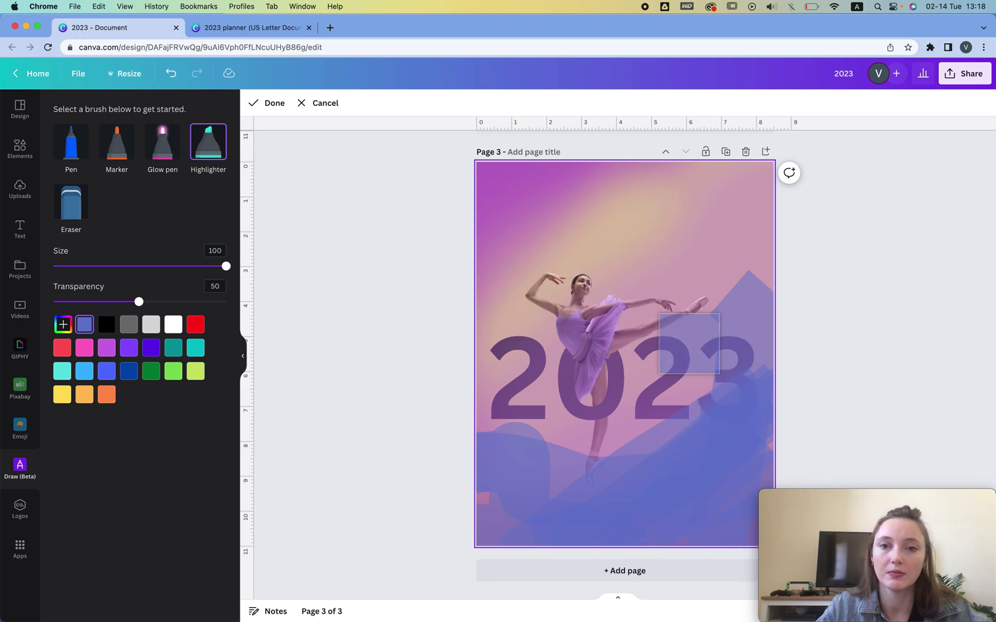
pyautogui.moveTo(478, 170); pyautogui.dragTo(482, 177)
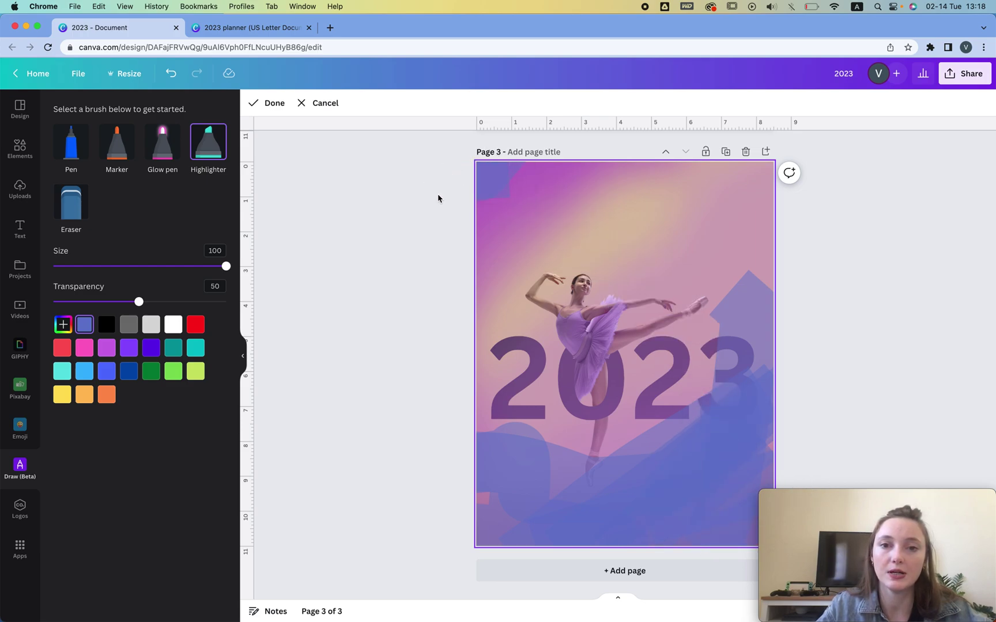
# - Switch the brush to vivid blue #002BE4 and paint strokes along the lower right and top left
pyautogui.click(64, 325)
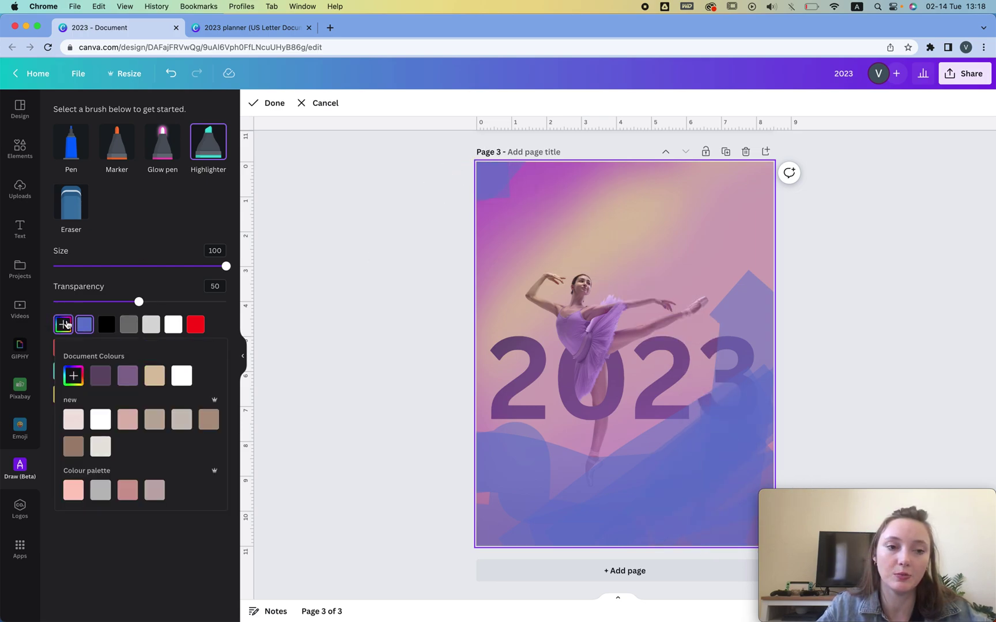
pyautogui.click(72, 376)
pyautogui.moveTo(194, 410); pyautogui.dragTo(218, 406)
pyautogui.moveTo(713, 536)
pyautogui.mouseDown()
pyautogui.moveTo(715, 478)
pyautogui.moveTo(615, 505)
pyautogui.moveTo(567, 540)
pyautogui.moveTo(522, 539)
pyautogui.mouseUp()
pyautogui.moveTo(542, 246)
pyautogui.mouseDown()
pyautogui.moveTo(495, 244)
pyautogui.moveTo(611, 185)
pyautogui.moveTo(634, 184)
pyautogui.mouseUp()
# - Finish the blue drawing and blur it to the maximum of 100
pyautogui.click(273, 104)
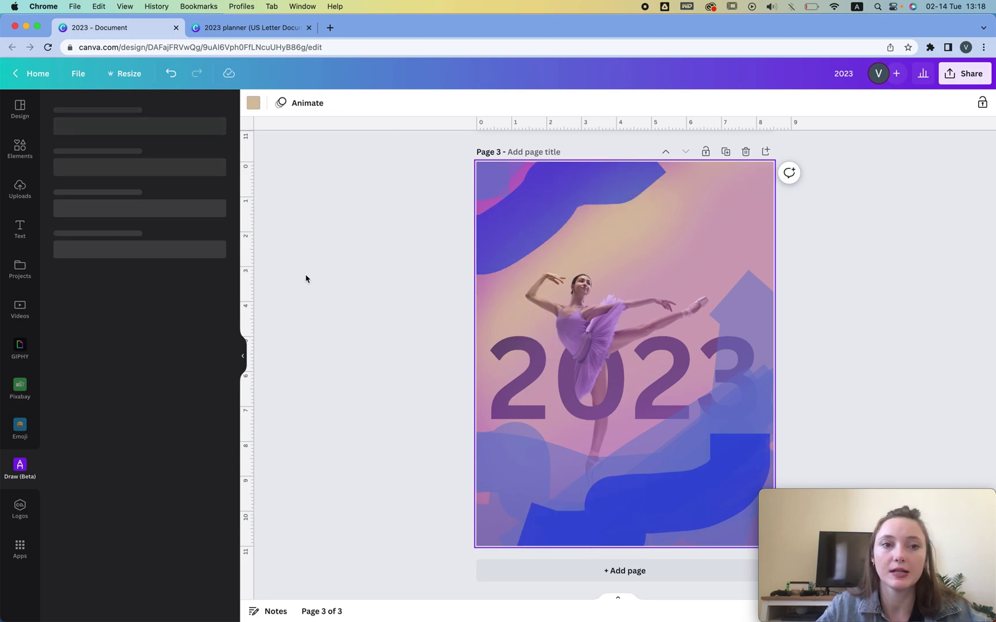
pyautogui.click(281, 104)
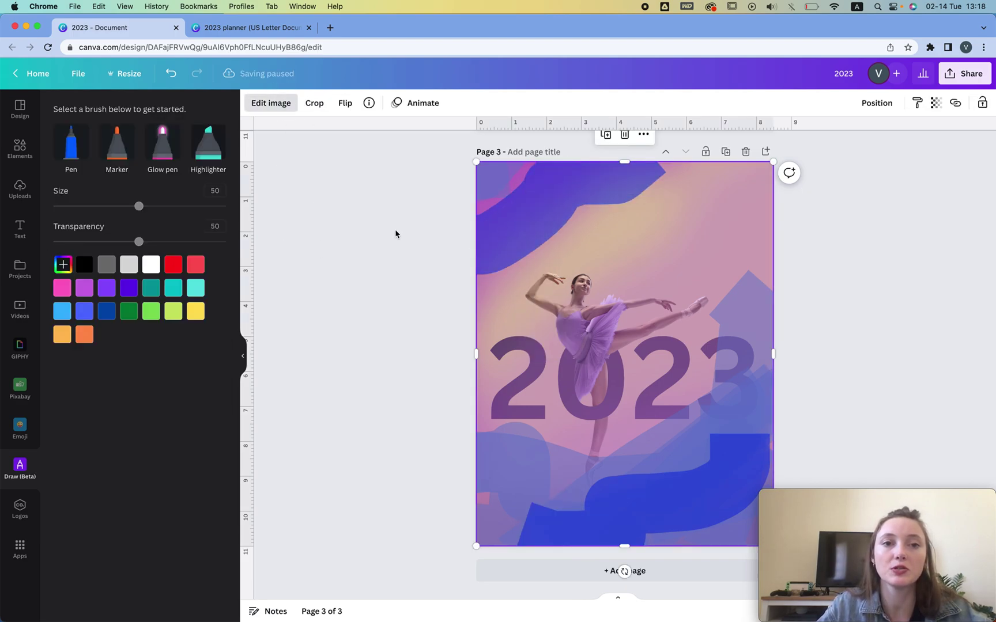
pyautogui.click(213, 333)
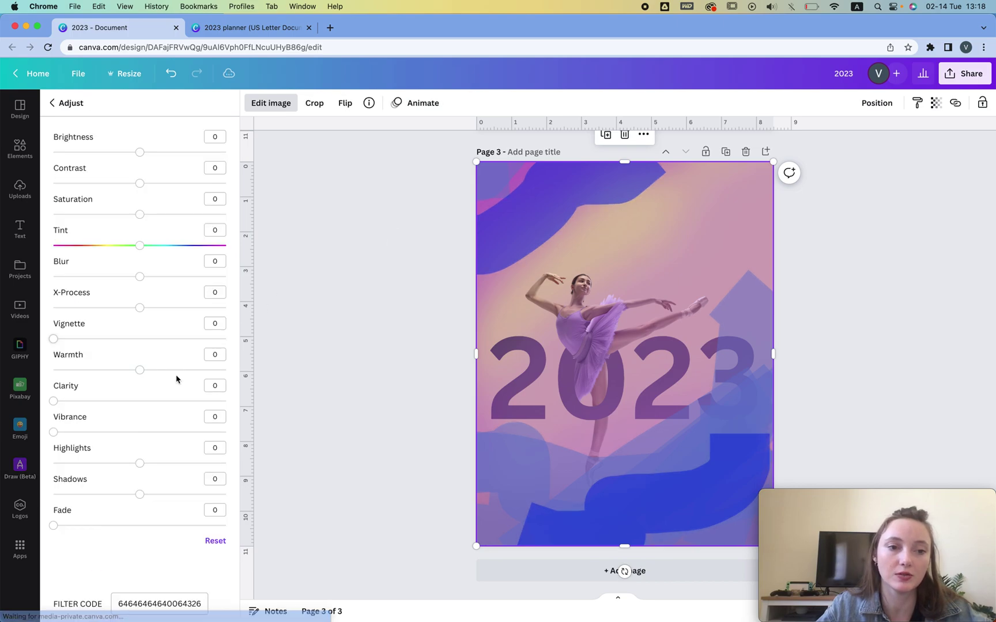
pyautogui.moveTo(140, 277); pyautogui.dragTo(487, 276)
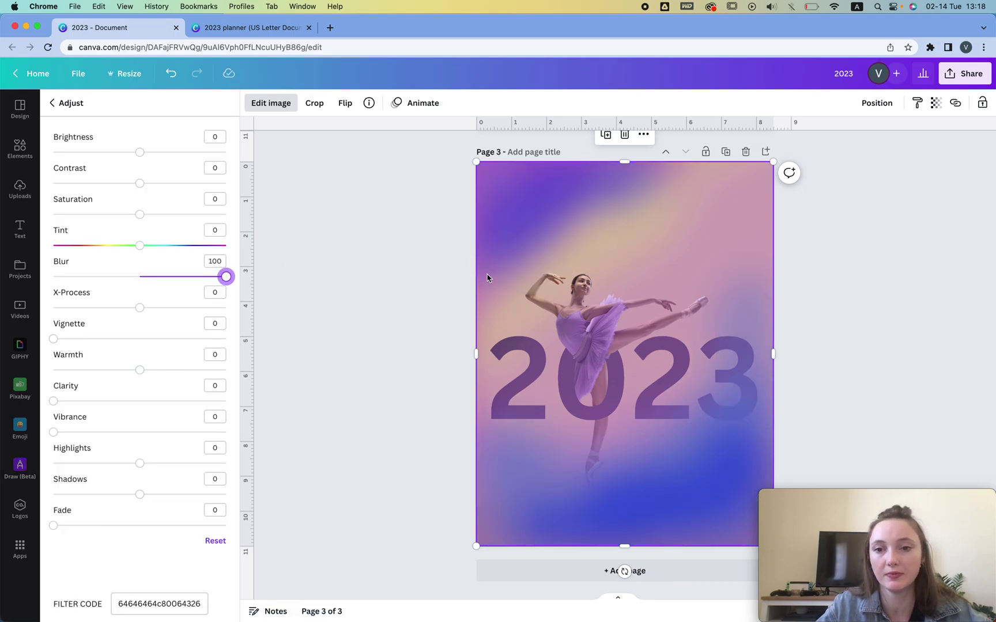
pyautogui.click(857, 255)
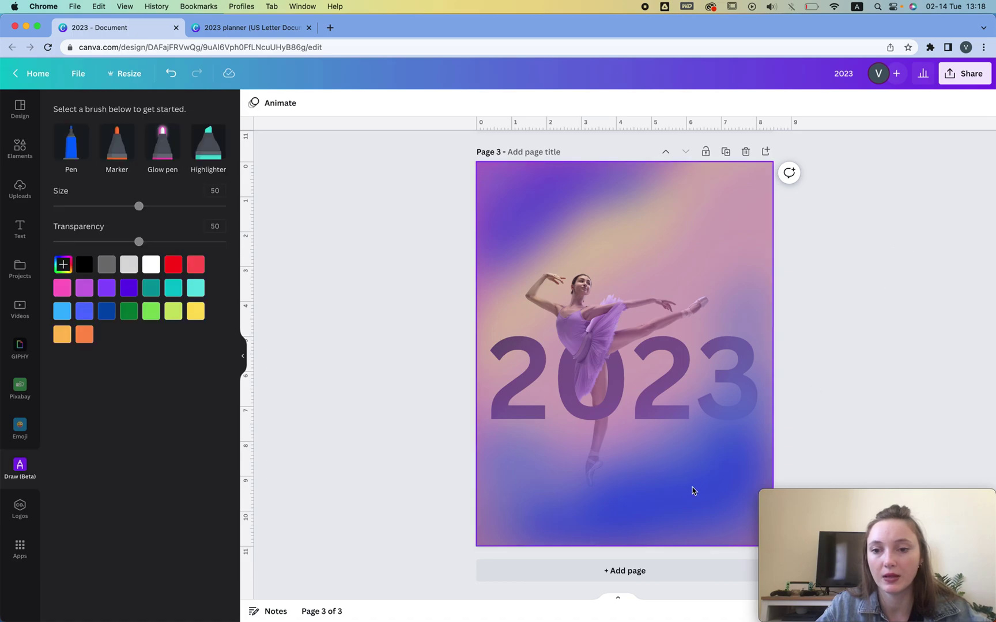
# - Move the blurred blue strokes one layer backward
pyautogui.click(878, 103)
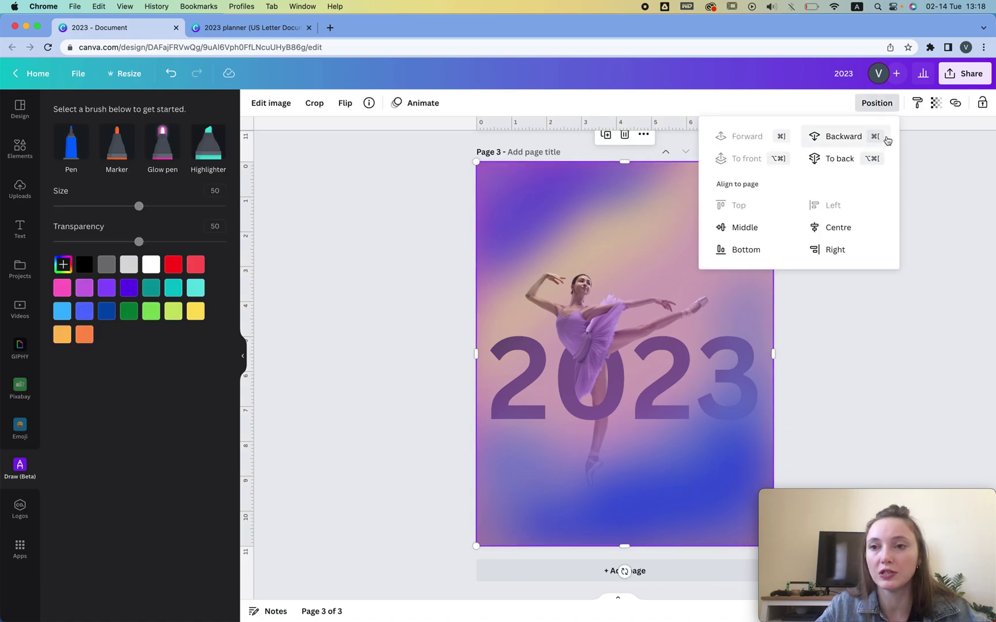
pyautogui.click(830, 143)
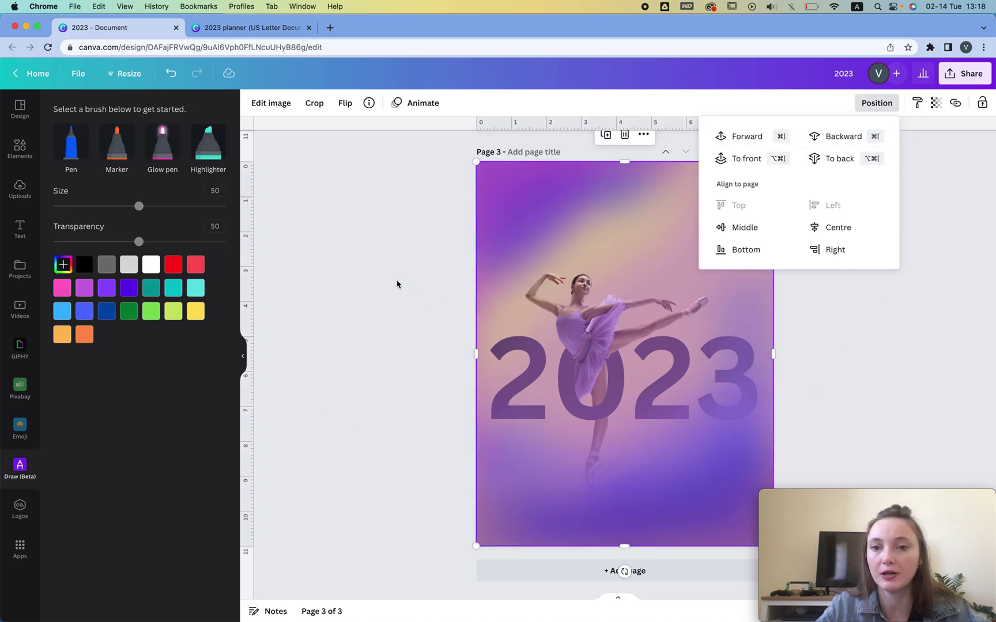
pyautogui.click(363, 268)
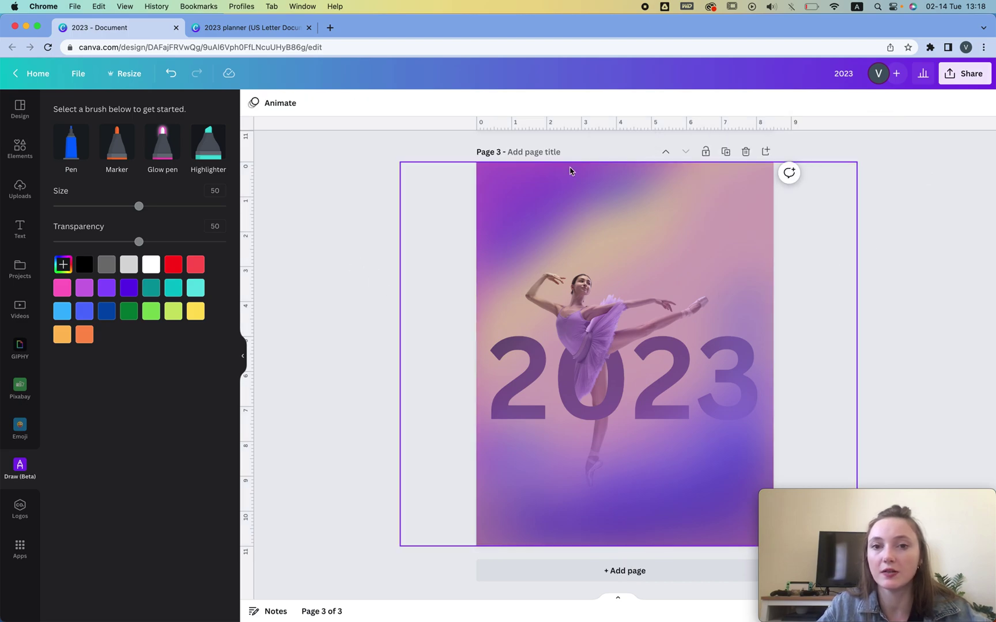
# - Select page 3's wide blurred background and set its transparency to about 83
pyautogui.scroll(5, 443, 180)
pyautogui.click(547, 410)
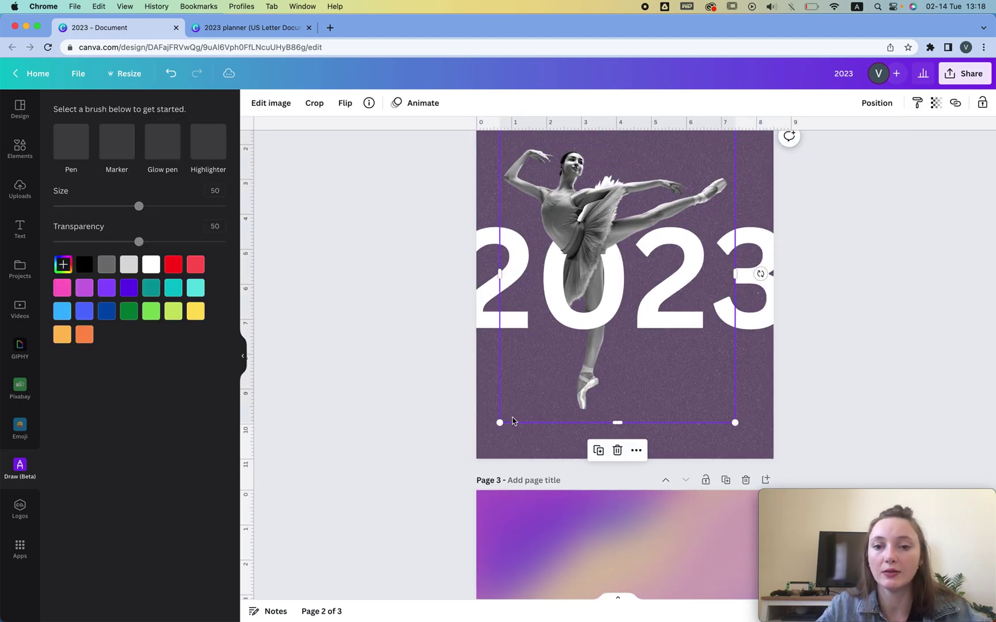
pyautogui.scroll(-5, 534, 441)
pyautogui.click(526, 360)
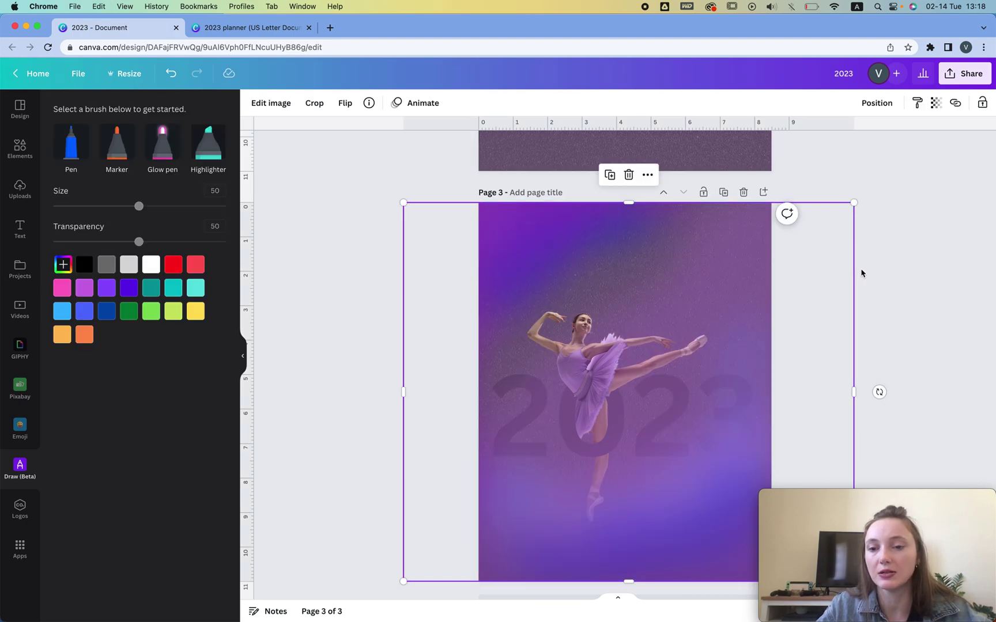
pyautogui.click(936, 102)
pyautogui.click(858, 148)
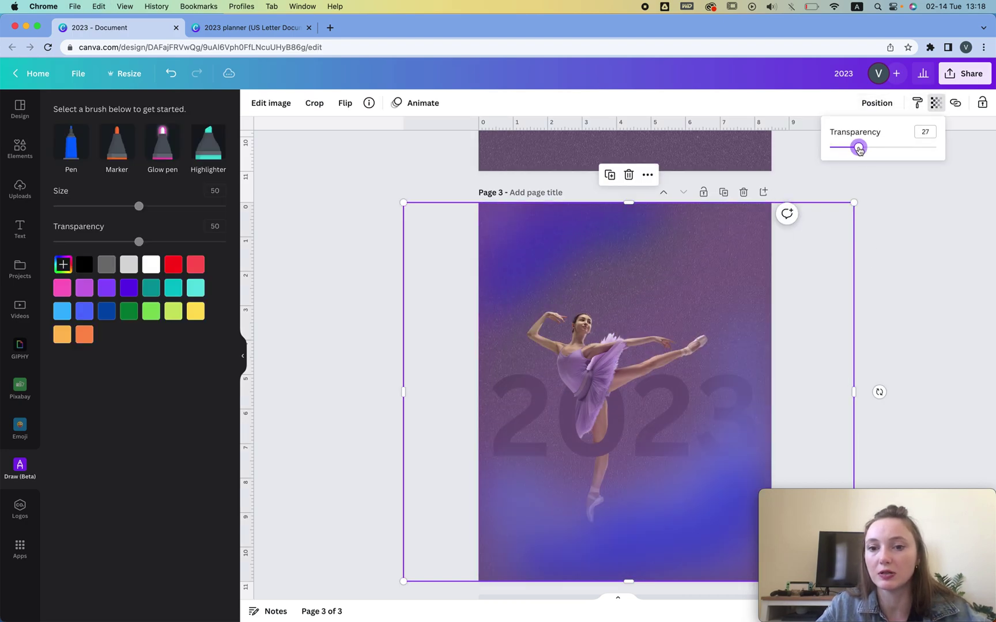
pyautogui.moveTo(858, 148); pyautogui.dragTo(925, 148)
pyautogui.click(950, 220)
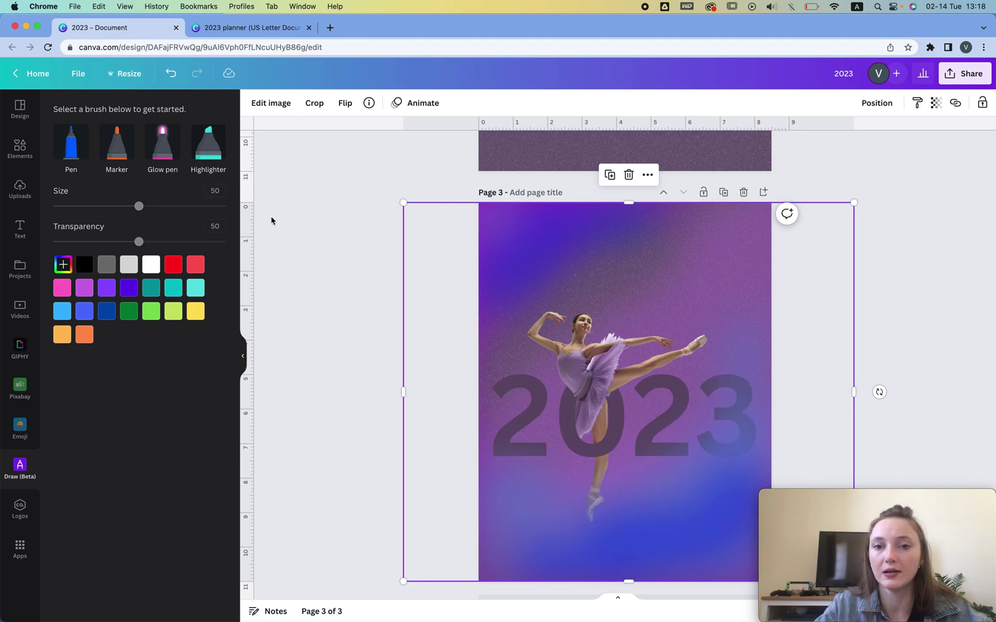
pyautogui.click(326, 220)
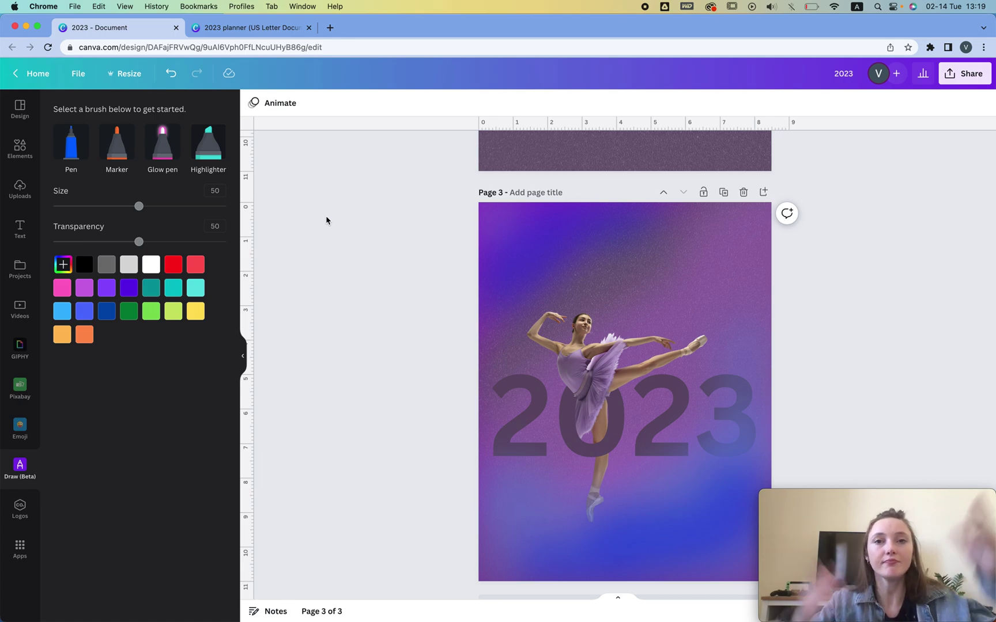